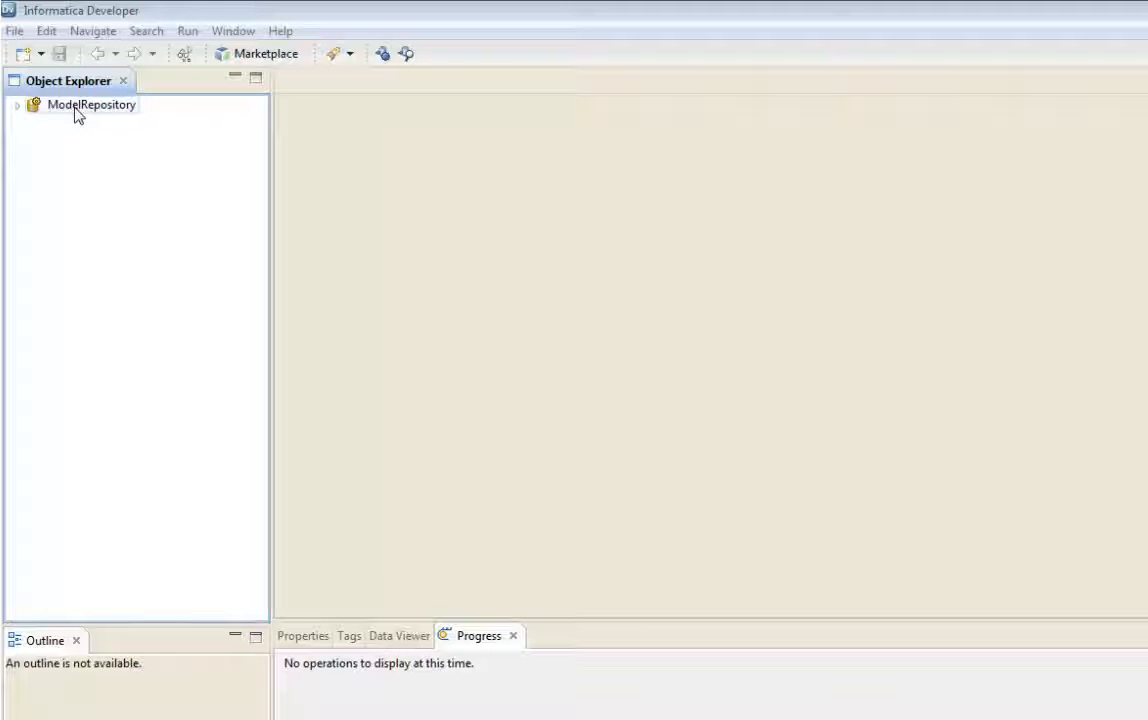
- Create a new project named demo101 in ModelRepository
{"action": "left_click", "coordinate": [17, 106]}
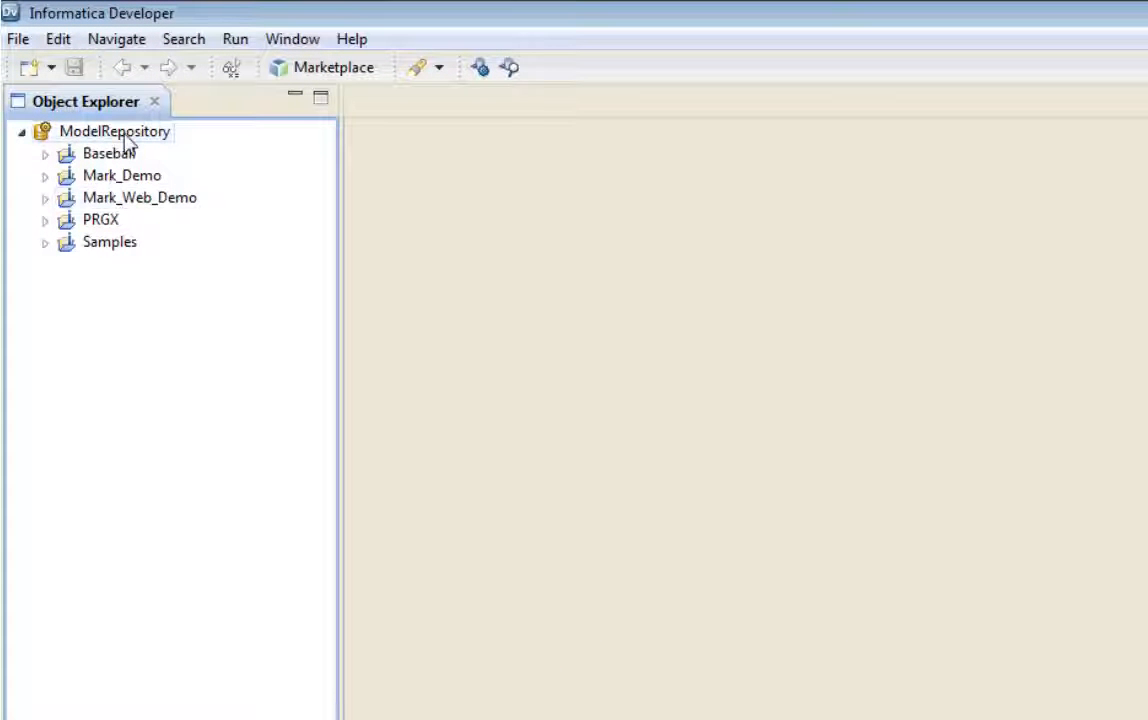
{"action": "right_click", "coordinate": [126, 140]}
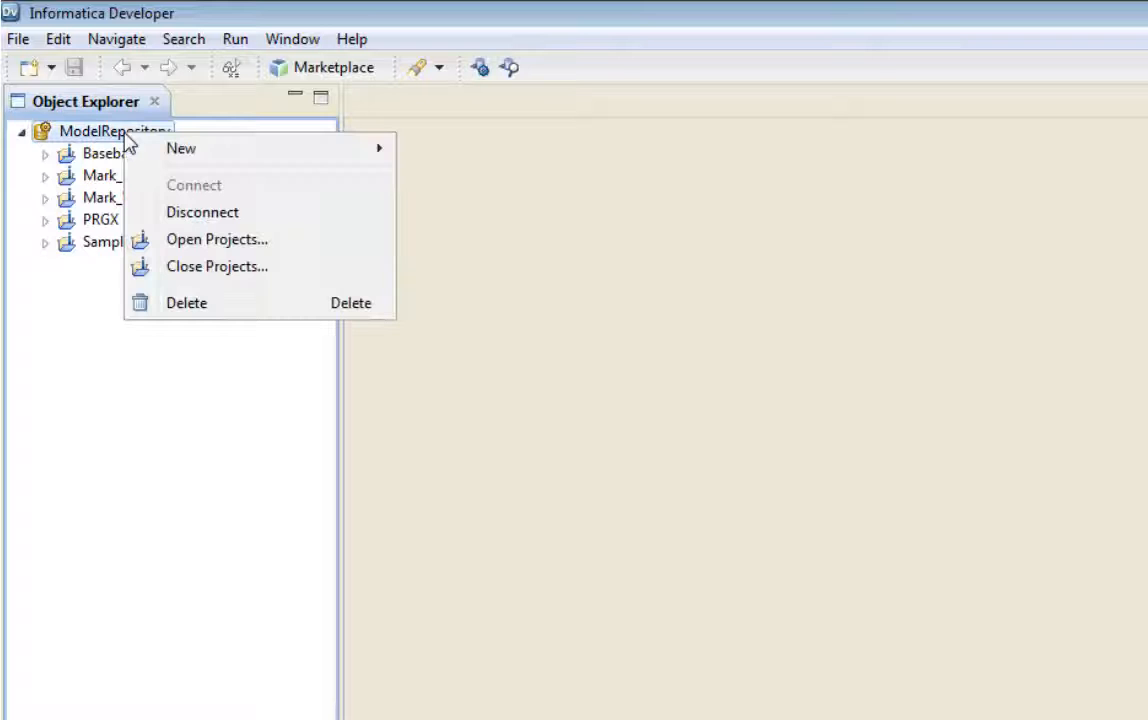
{"action": "mouse_move", "coordinate": [246, 156]}
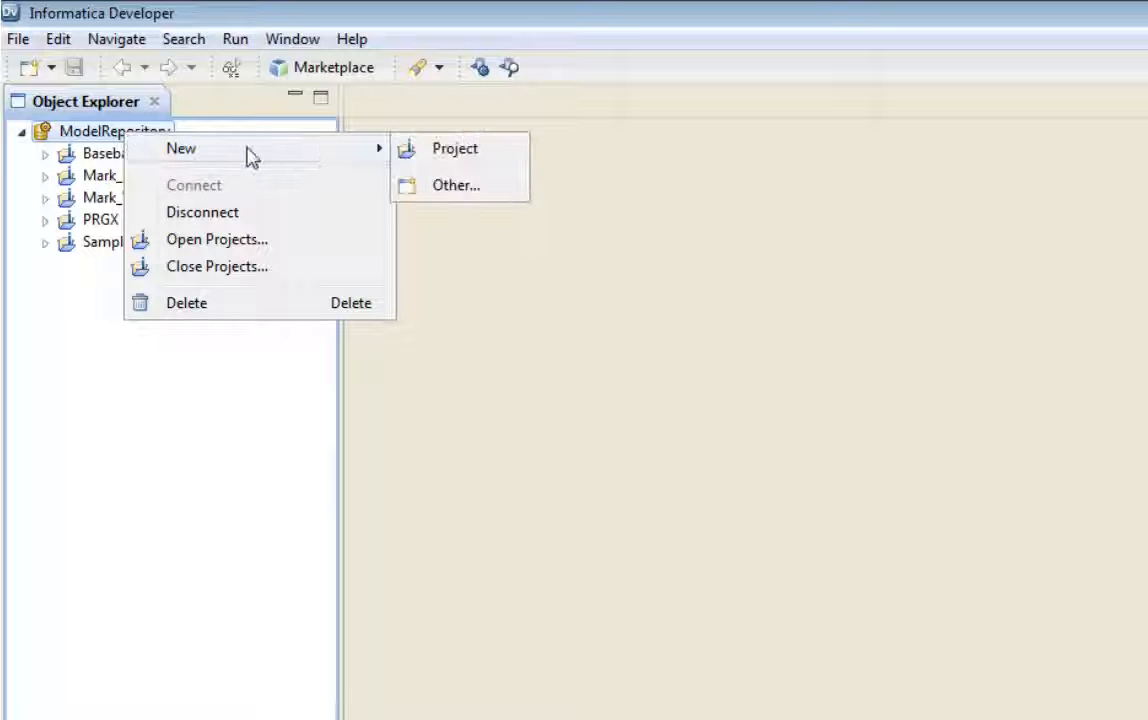
{"action": "left_click", "coordinate": [474, 160]}
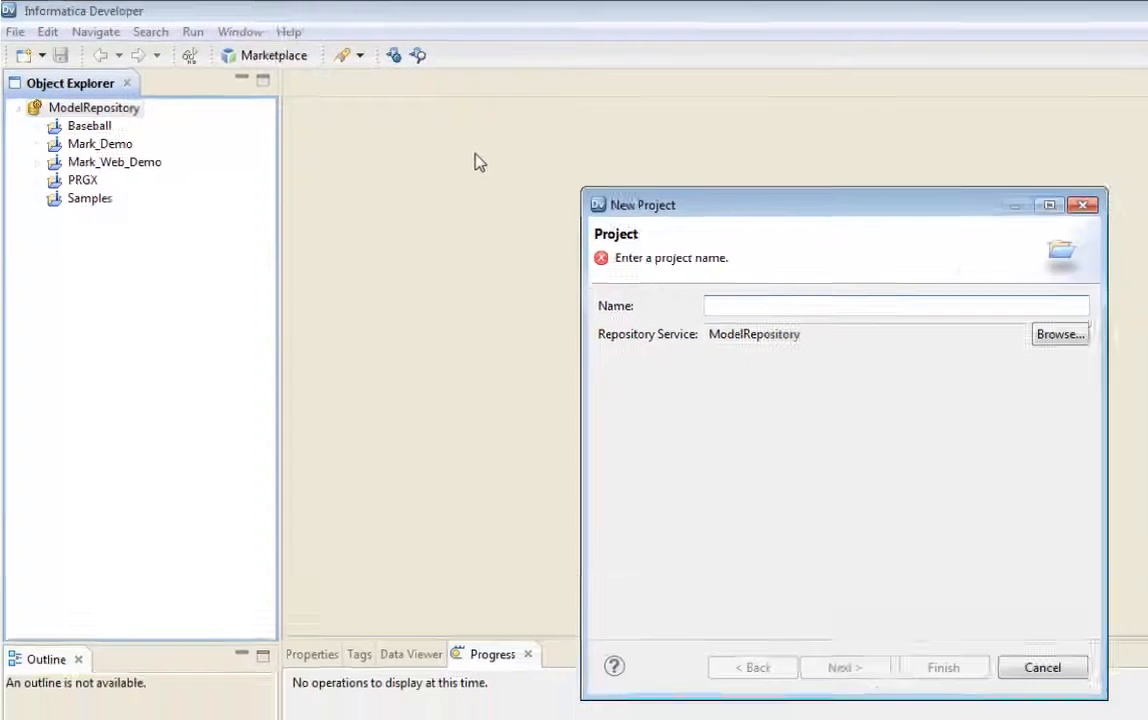
{"action": "type", "text": "demo101"}
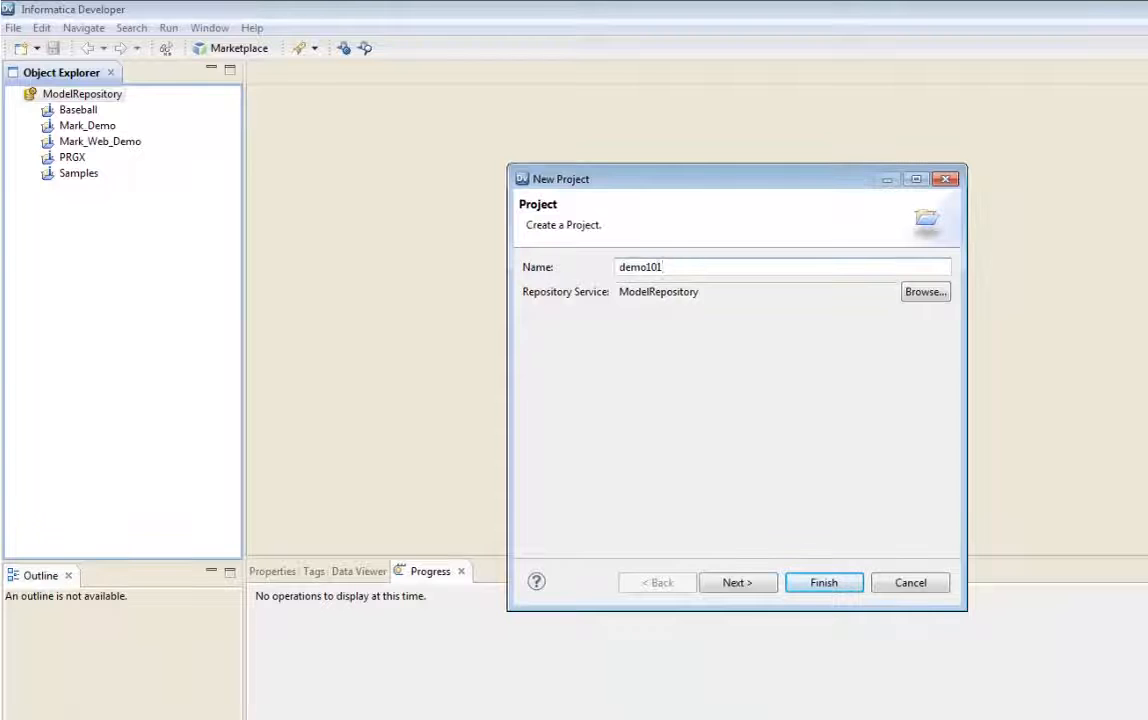
{"action": "left_click", "coordinate": [826, 585]}
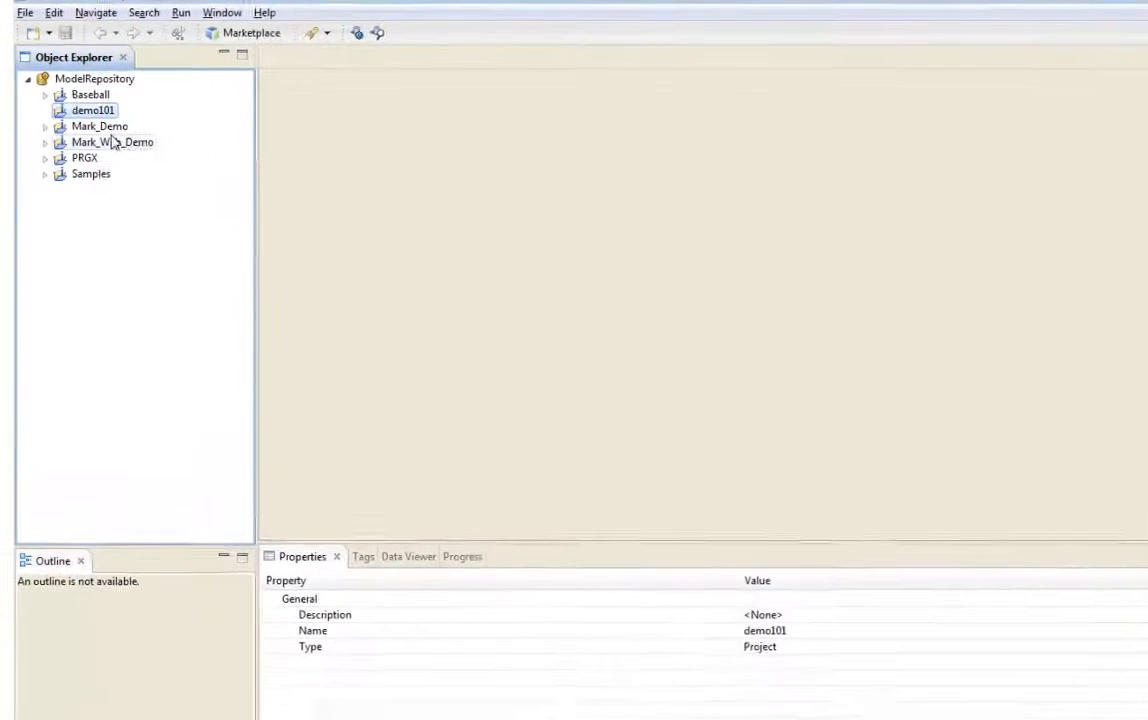
- Start a new flat file data object in the demo101 project from the existing file C:\data\Salaries\salaries.csv
{"action": "right_click", "coordinate": [85, 112]}
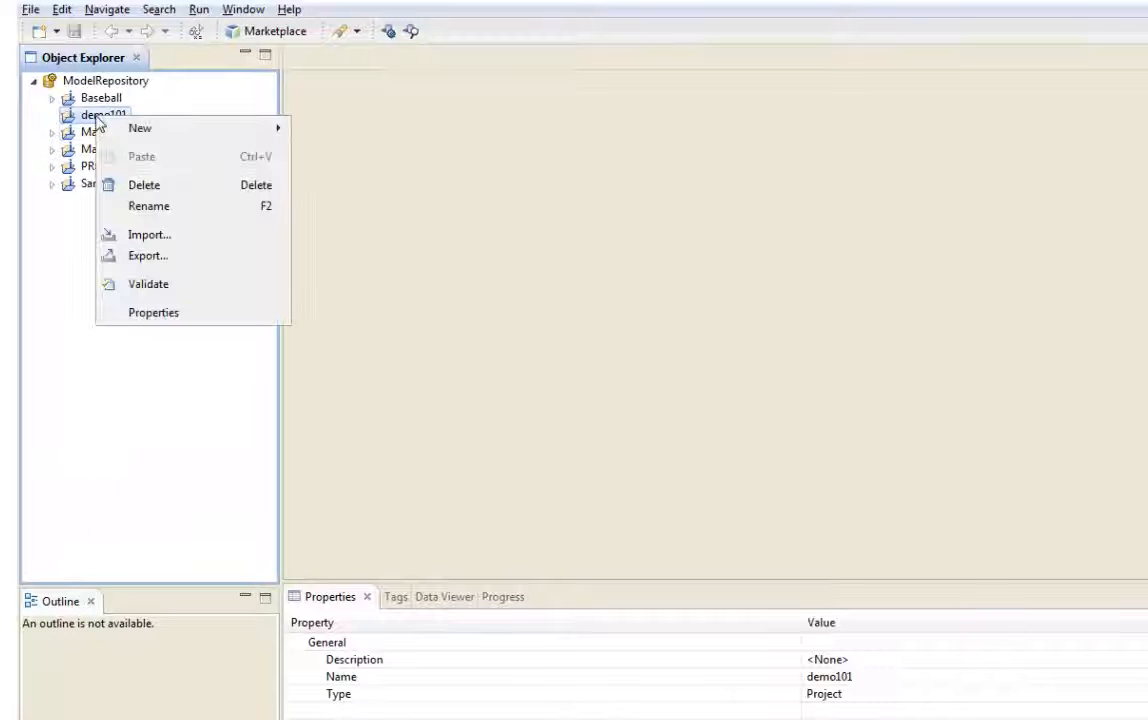
{"action": "mouse_move", "coordinate": [169, 133]}
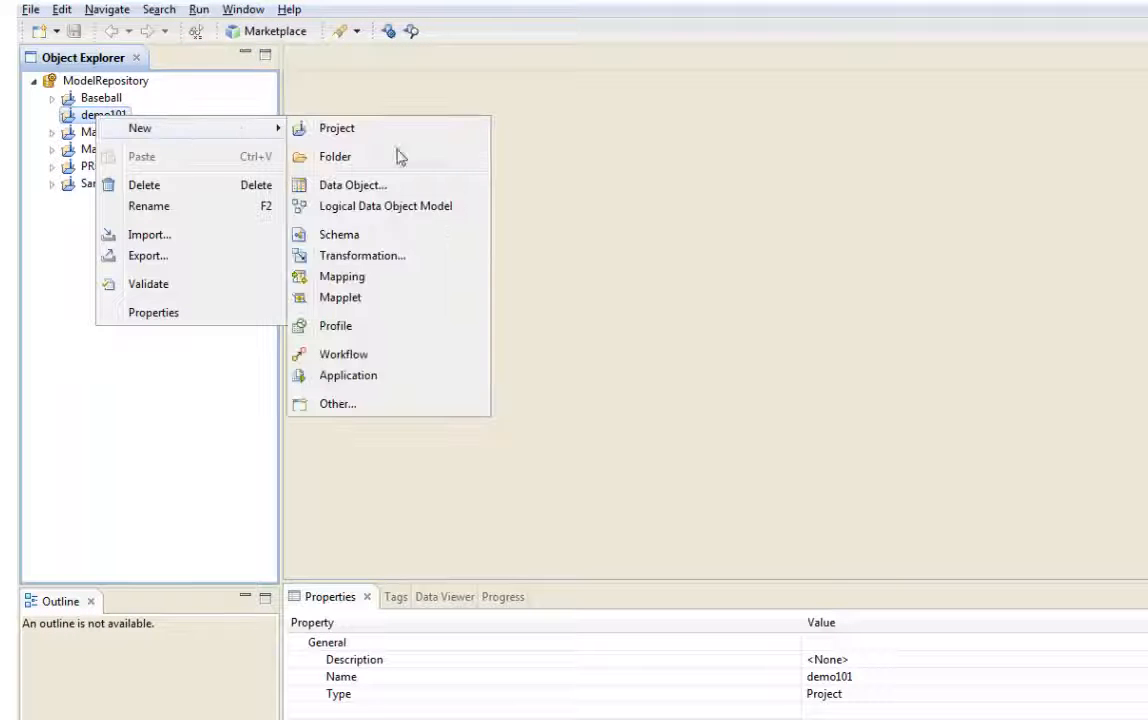
{"action": "left_click", "coordinate": [372, 188]}
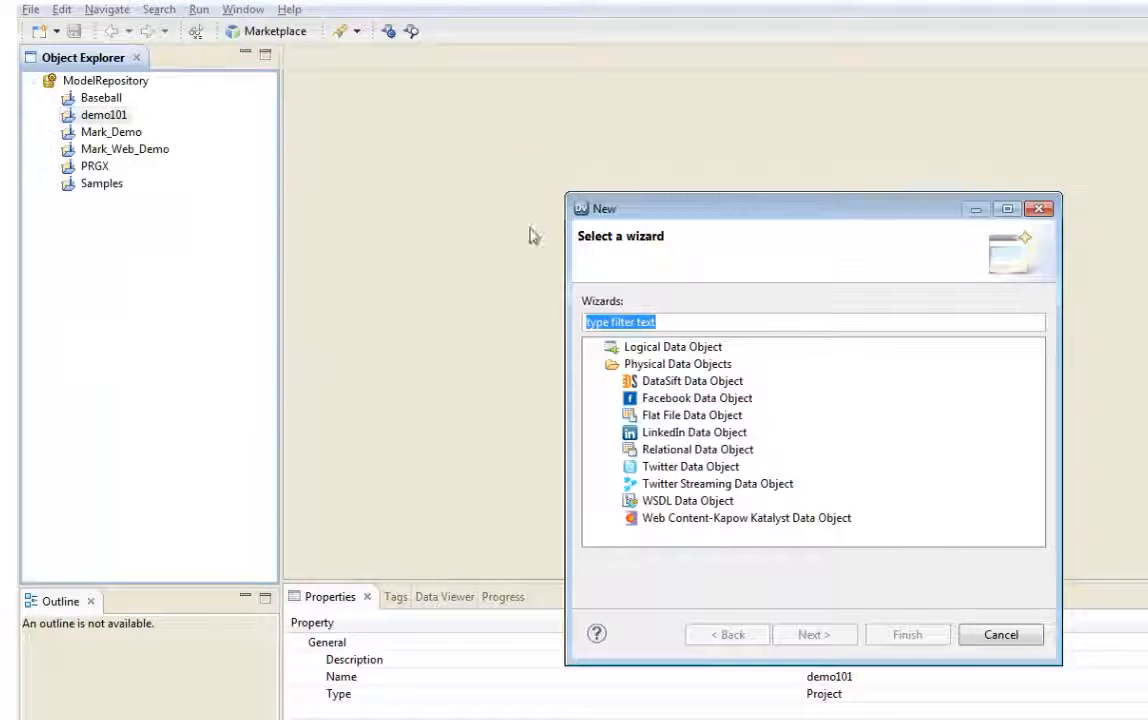
{"action": "left_click", "coordinate": [688, 416]}
{"action": "left_click", "coordinate": [815, 636]}
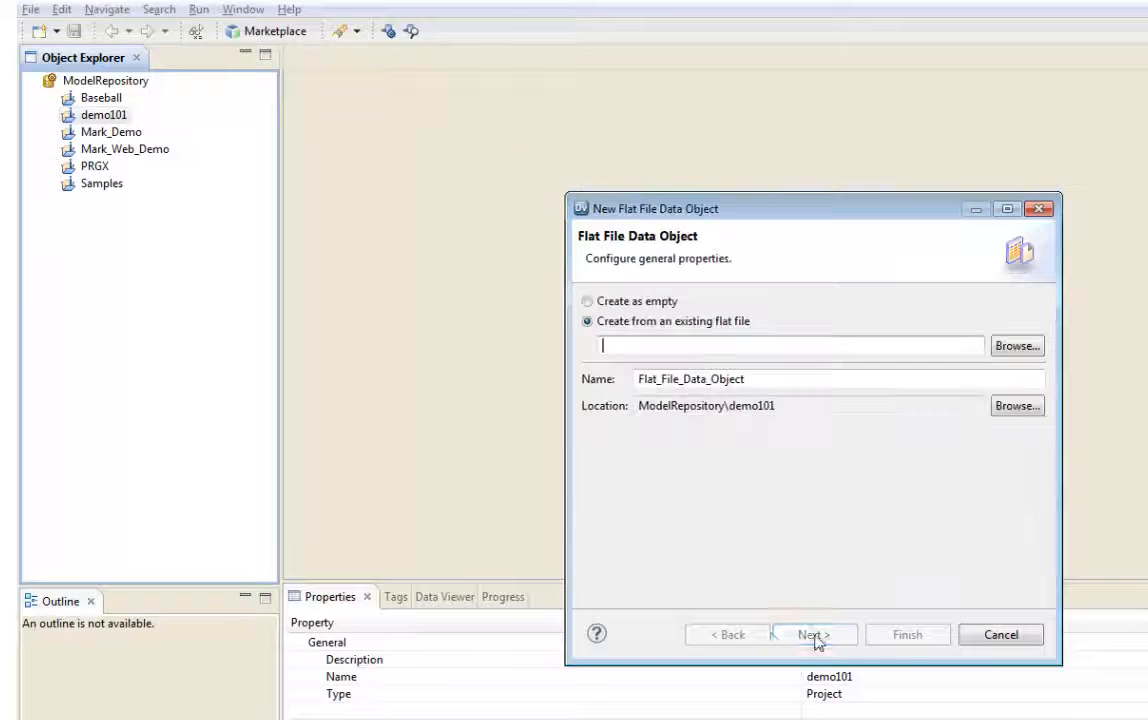
{"action": "left_click", "coordinate": [1019, 346]}
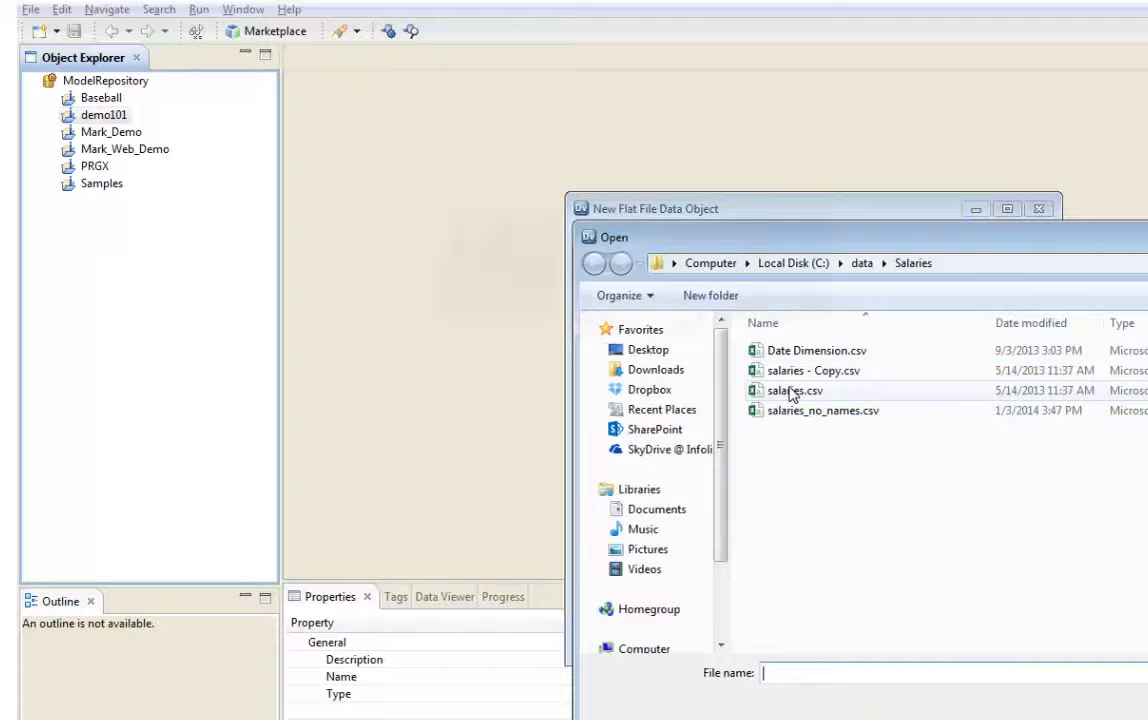
{"action": "double_click", "coordinate": [797, 393]}
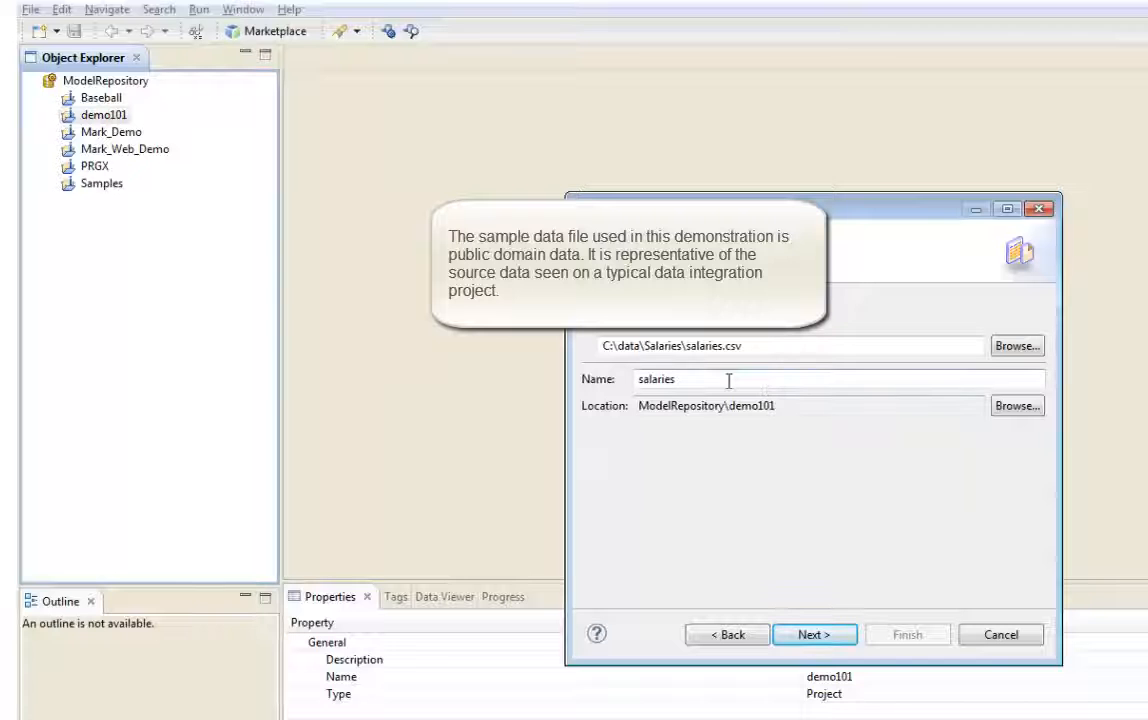
- Name the flat file data object csv_salaries and continue to the code page and format settings
{"action": "key", "text": "Home"}
{"action": "type", "text": "csv"}
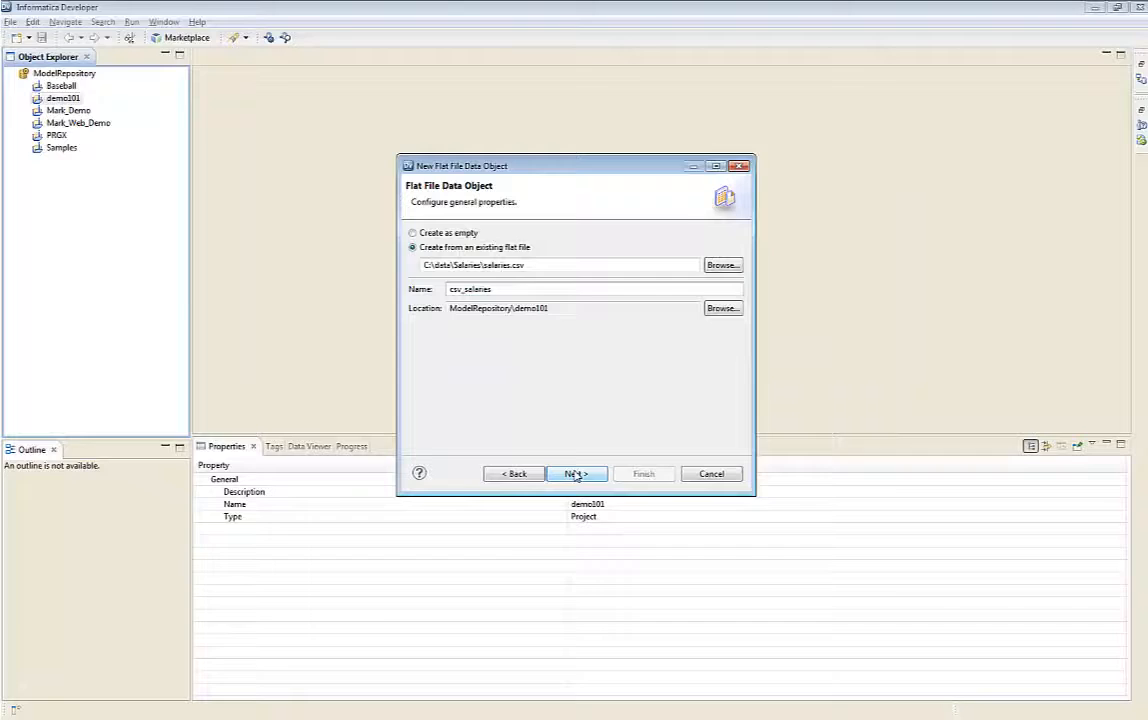
{"action": "left_click", "coordinate": [575, 474]}
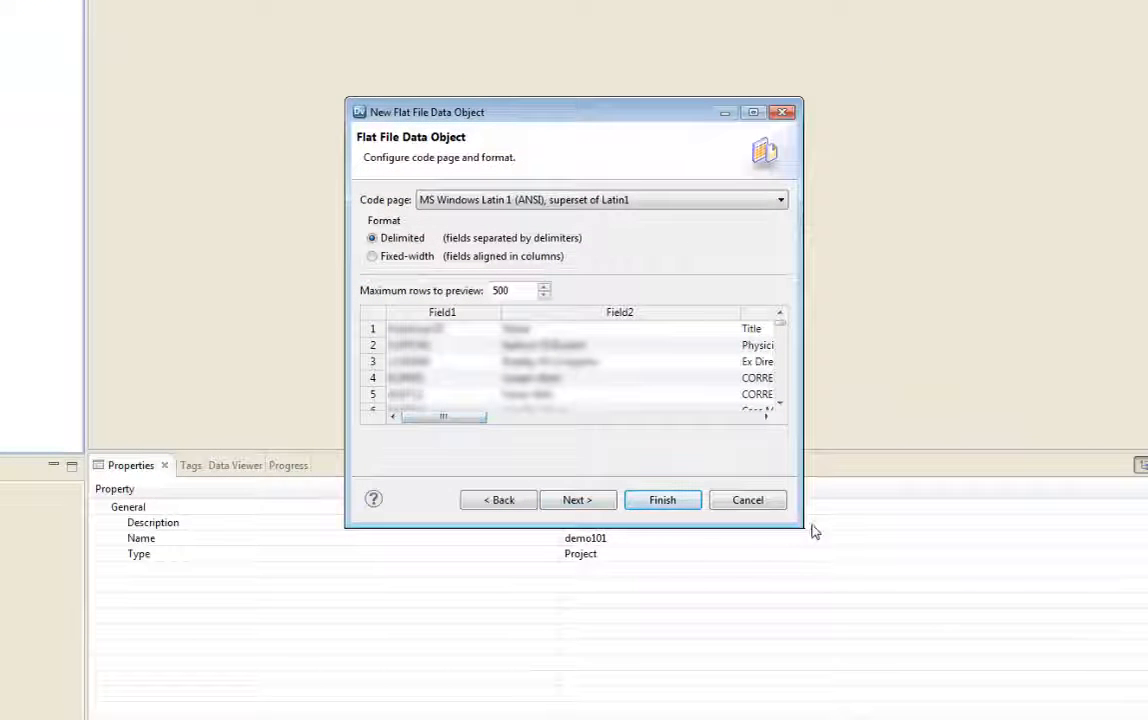
- Enlarge the wizard to inspect the file preview, and accept the MS Windows Latin 1 code page with the Delimited format
{"action": "left_click_drag", "start_coordinate": [801, 525], "coordinate": [1051, 627]}
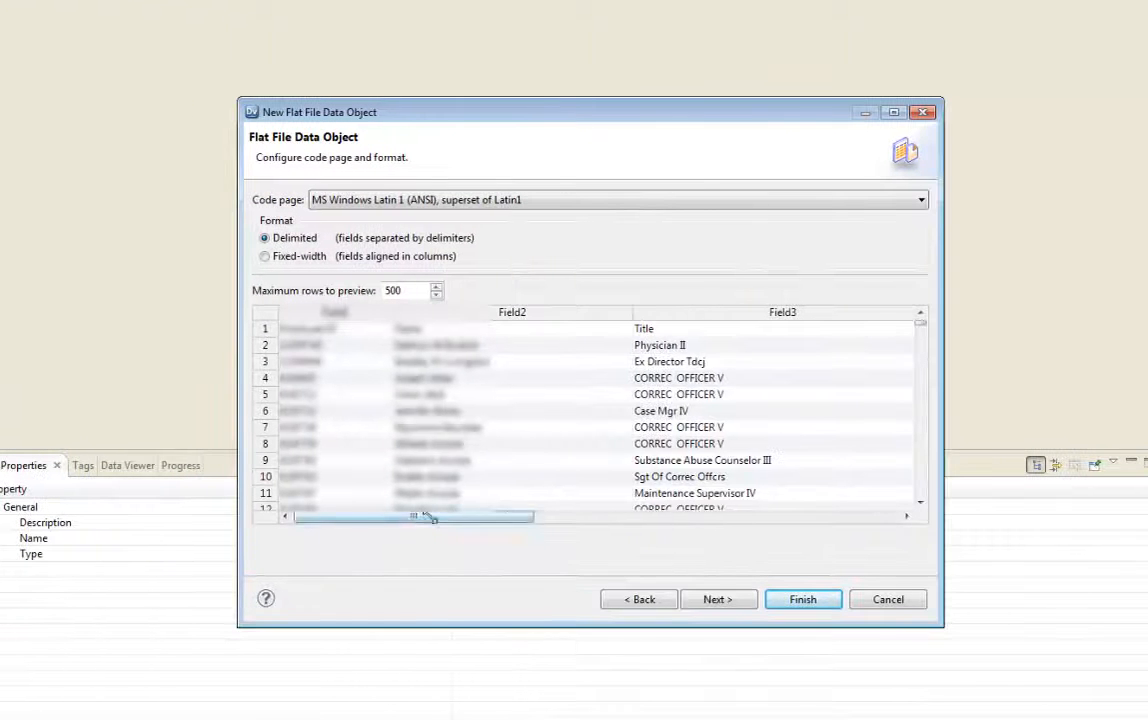
{"action": "left_click_drag", "start_coordinate": [428, 516], "coordinate": [381, 516]}
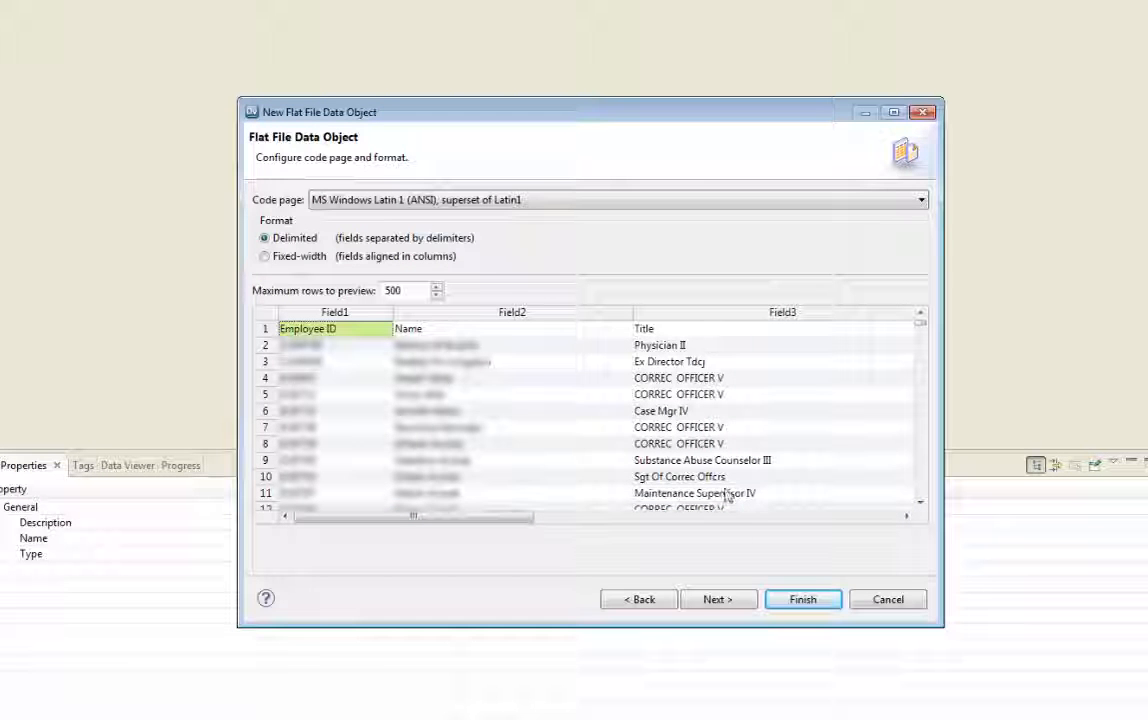
{"action": "left_click", "coordinate": [729, 600]}
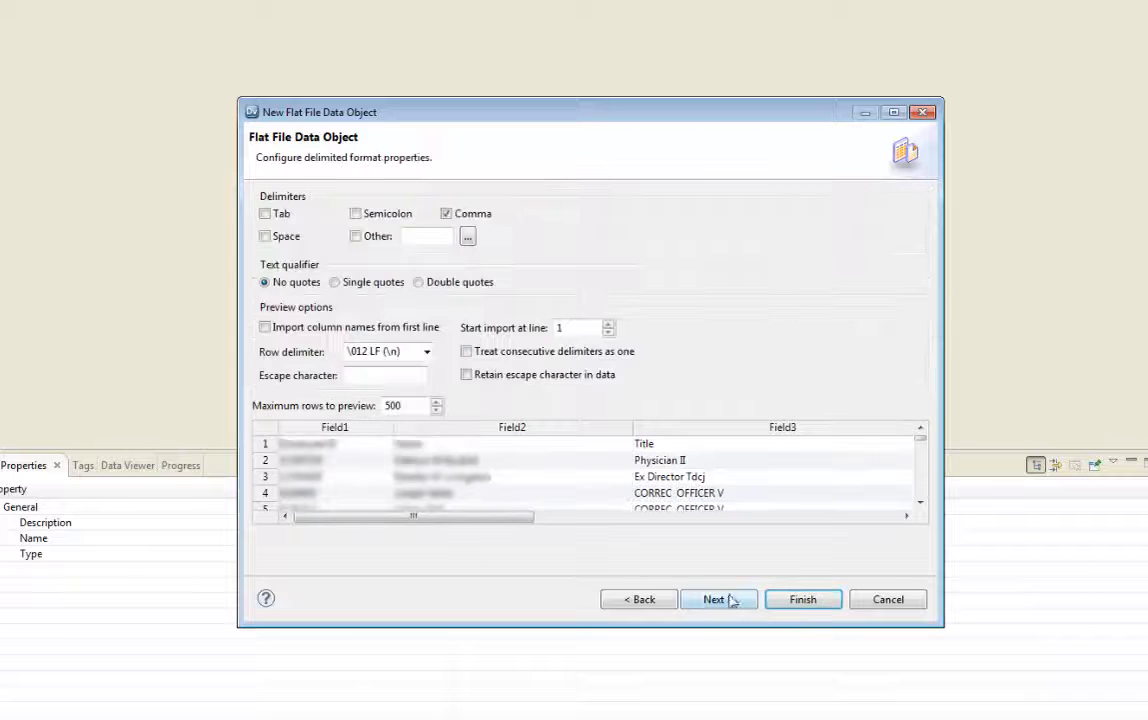
- Import the column names from the first line, check the previewed columns, and continue to the column properties
{"action": "left_click", "coordinate": [265, 329]}
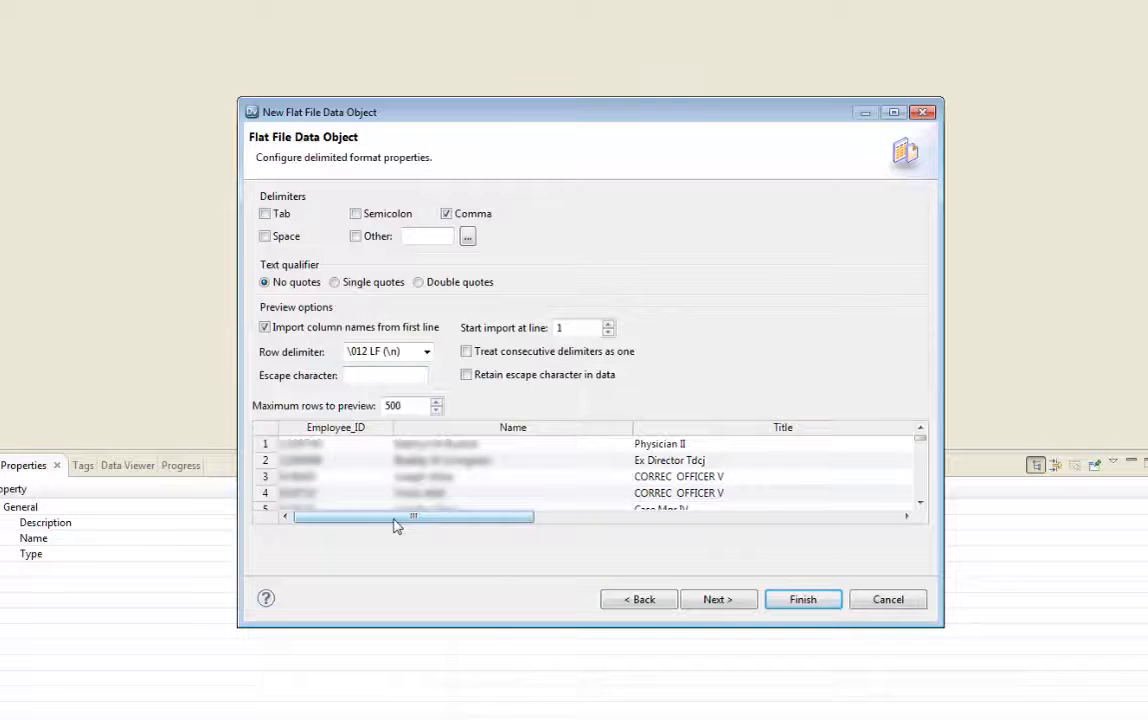
{"action": "left_click_drag", "start_coordinate": [397, 522], "coordinate": [722, 529]}
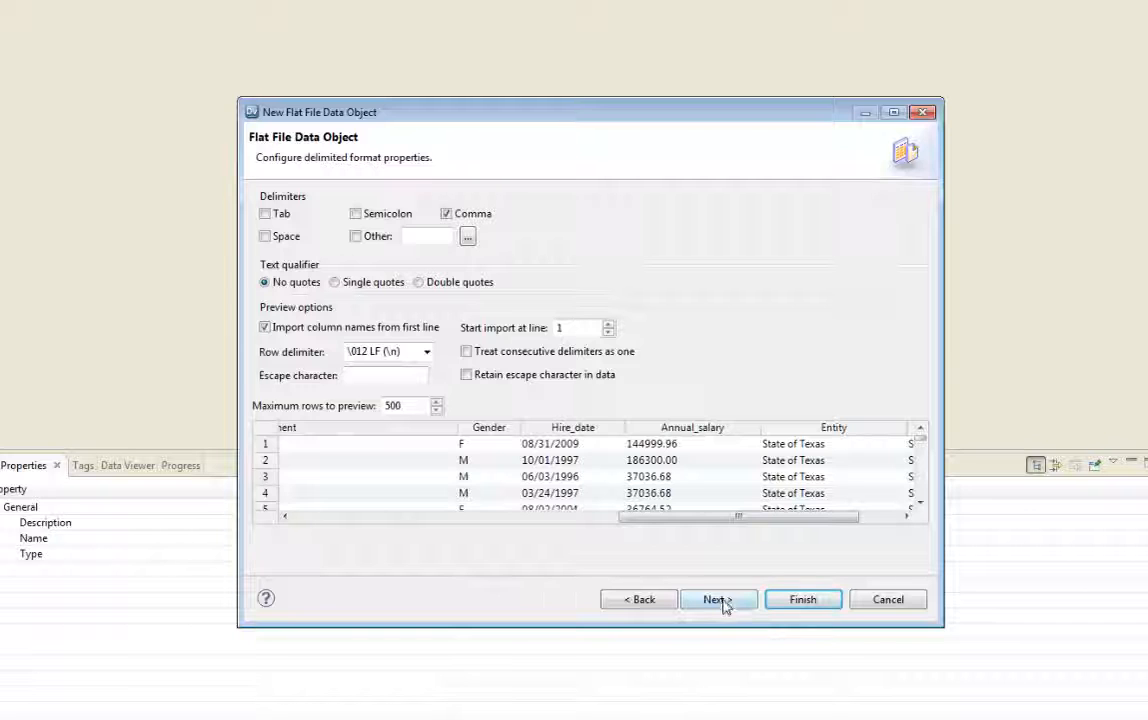
{"action": "left_click", "coordinate": [717, 600]}
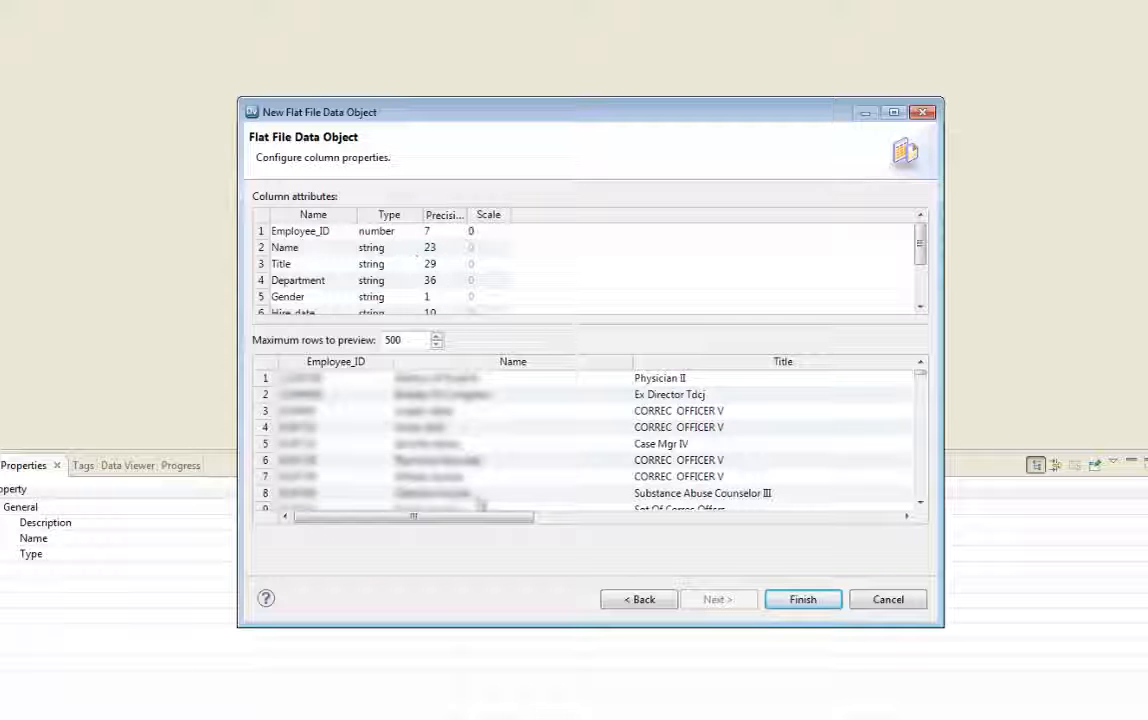
- Change the Employee_ID column to type string with a precision of 100
{"action": "left_click_drag", "start_coordinate": [480, 524], "coordinate": [582, 541]}
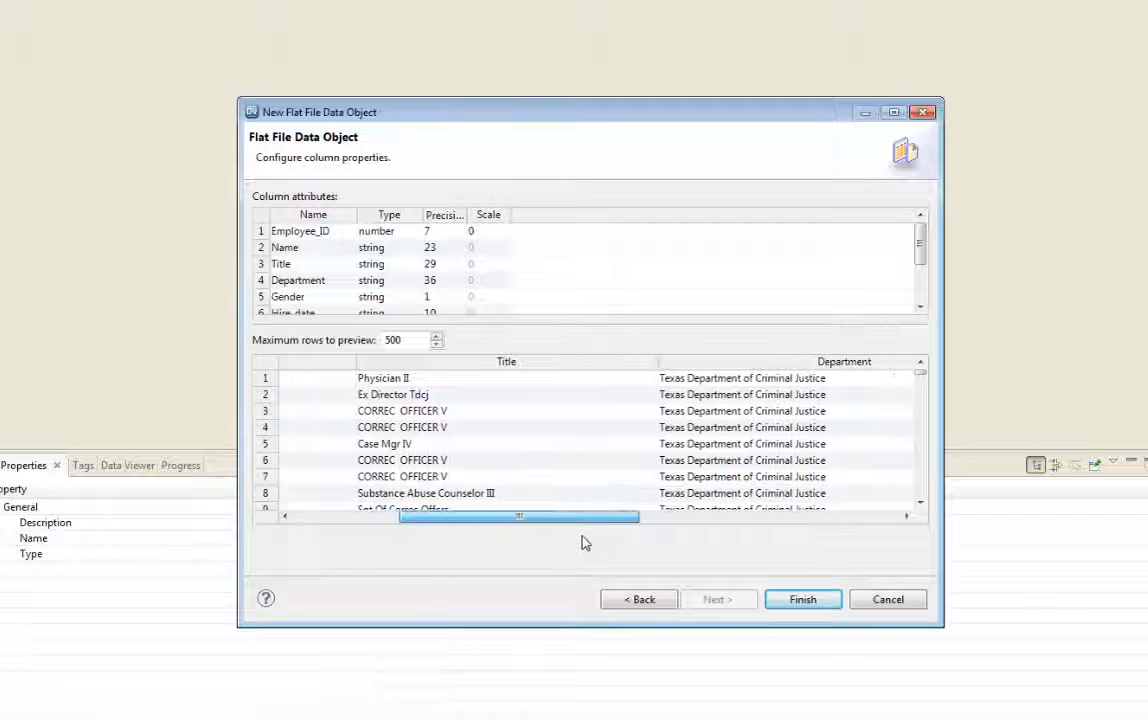
{"action": "left_click", "coordinate": [389, 233]}
{"action": "left_click", "coordinate": [390, 237]}
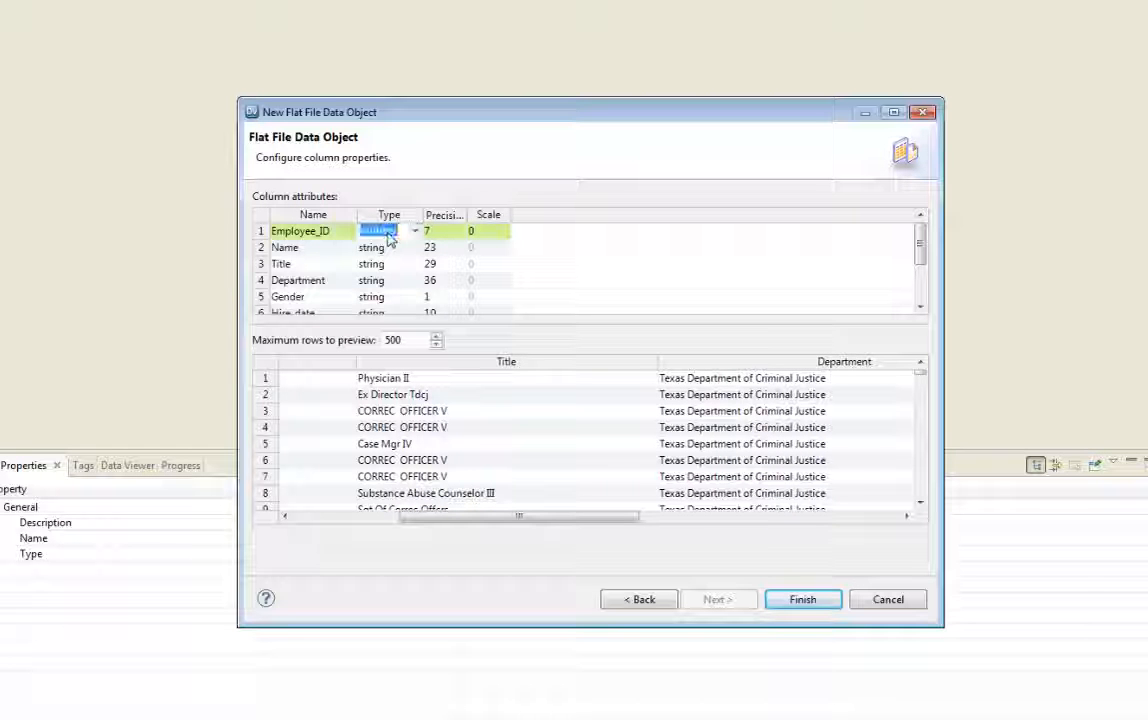
{"action": "scroll", "coordinate": [388, 238], "scroll_direction": "down", "scroll_amount": 2}
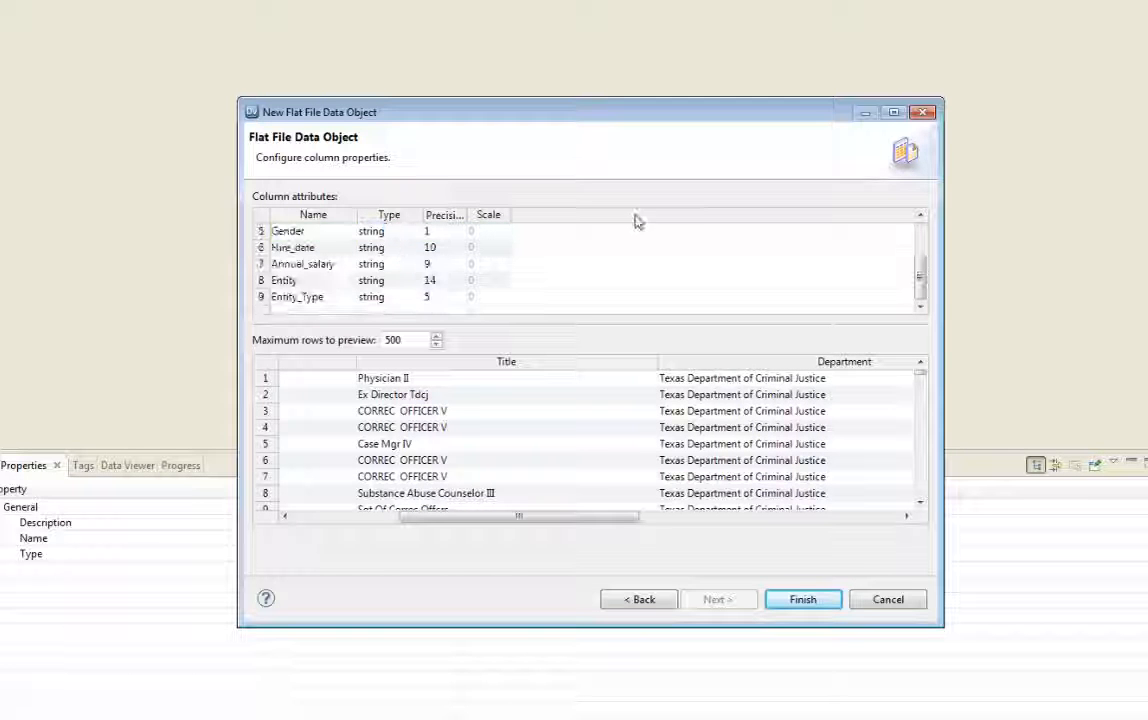
{"action": "left_click_drag", "start_coordinate": [922, 287], "coordinate": [903, 236]}
{"action": "left_click", "coordinate": [441, 236]}
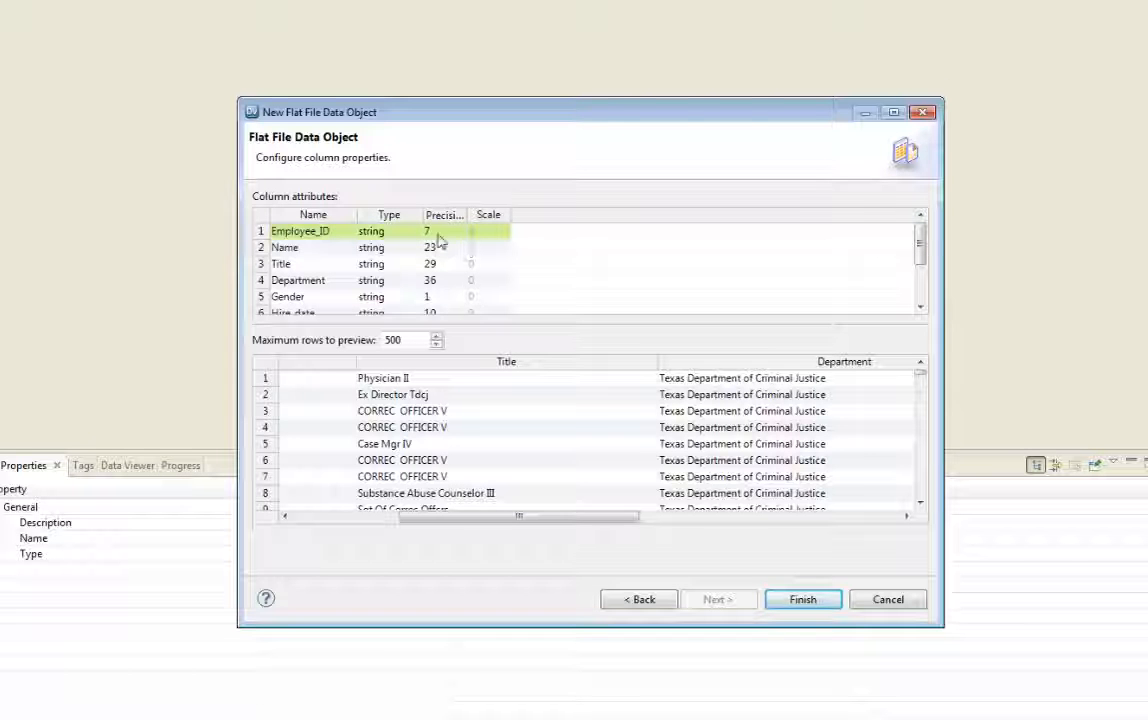
{"action": "type", "text": "100"}
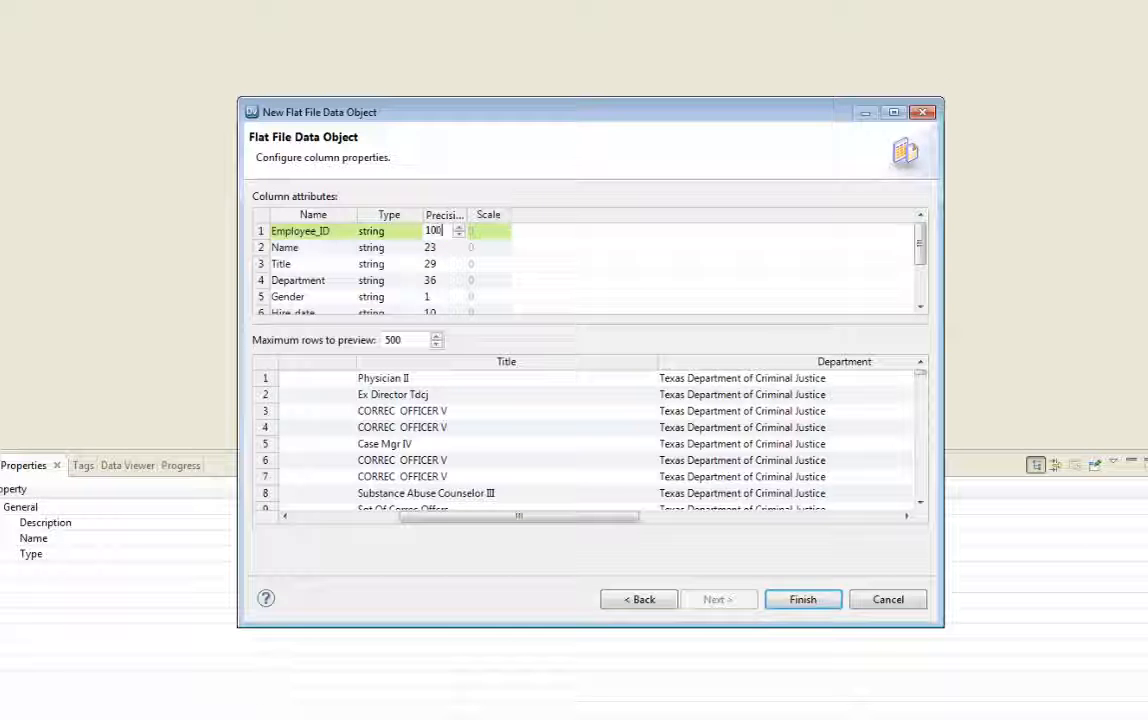
- Set the precision of the Name, Title, Department and Gender columns to 100
{"action": "left_click", "coordinate": [442, 247]}
{"action": "type", "text": "100"}
{"action": "key", "text": "Return"}
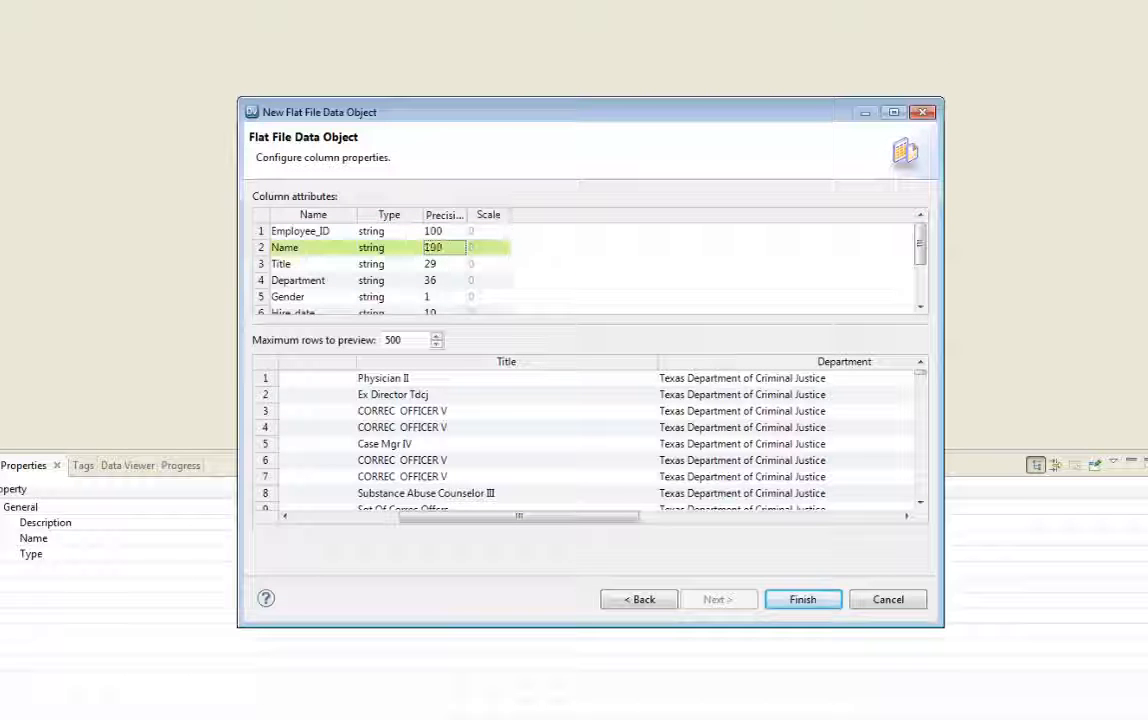
{"action": "key", "text": "Down"}
{"action": "type", "text": "100"}
{"action": "key", "text": "Return"}
{"action": "key", "text": "Down"}
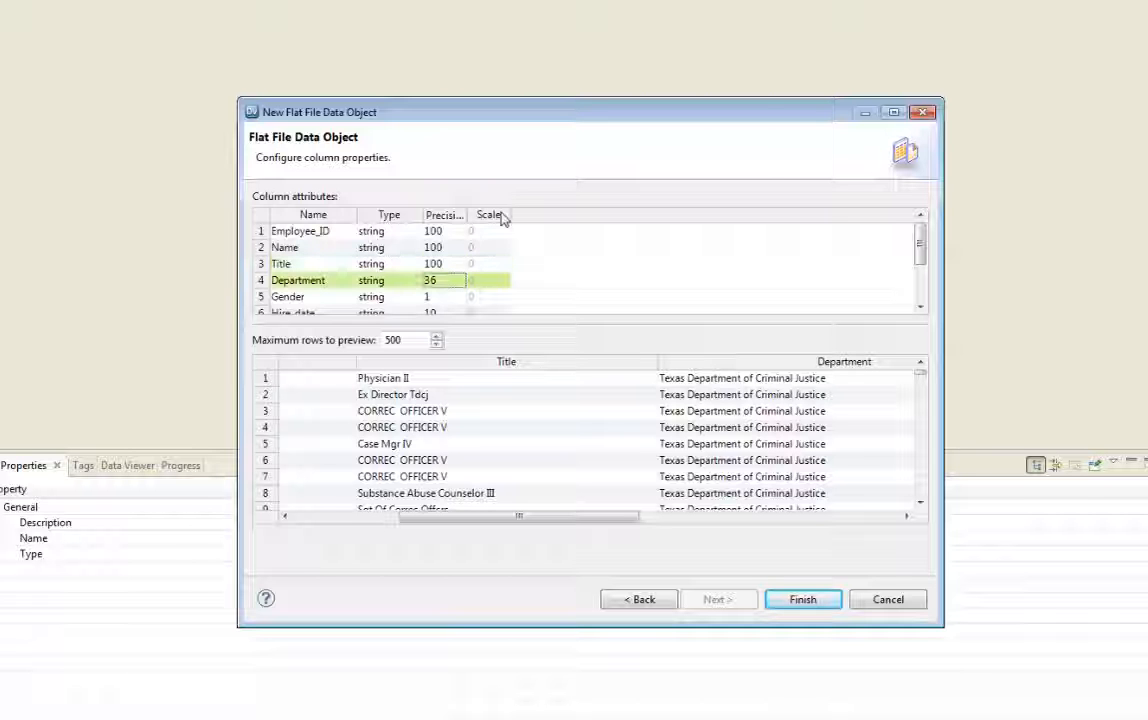
{"action": "type", "text": "100"}
{"action": "key", "text": "Return"}
{"action": "key", "text": "Down"}
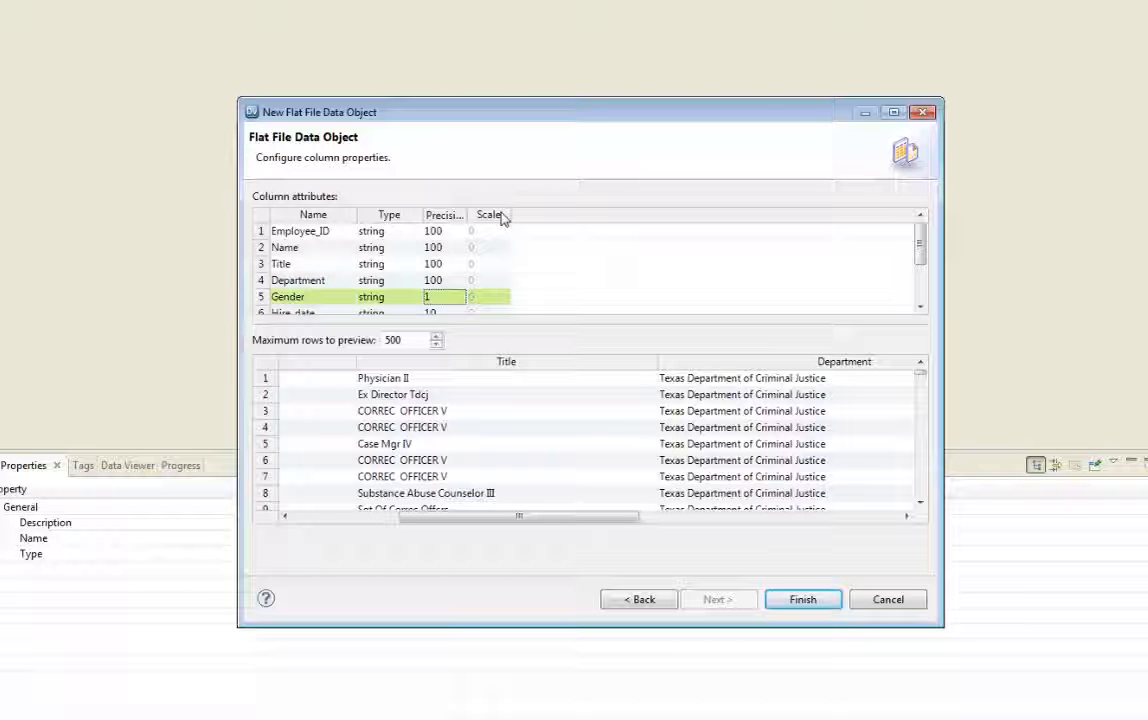
{"action": "type", "text": "100"}
{"action": "key", "text": "Return"}
{"action": "key", "text": "Down"}
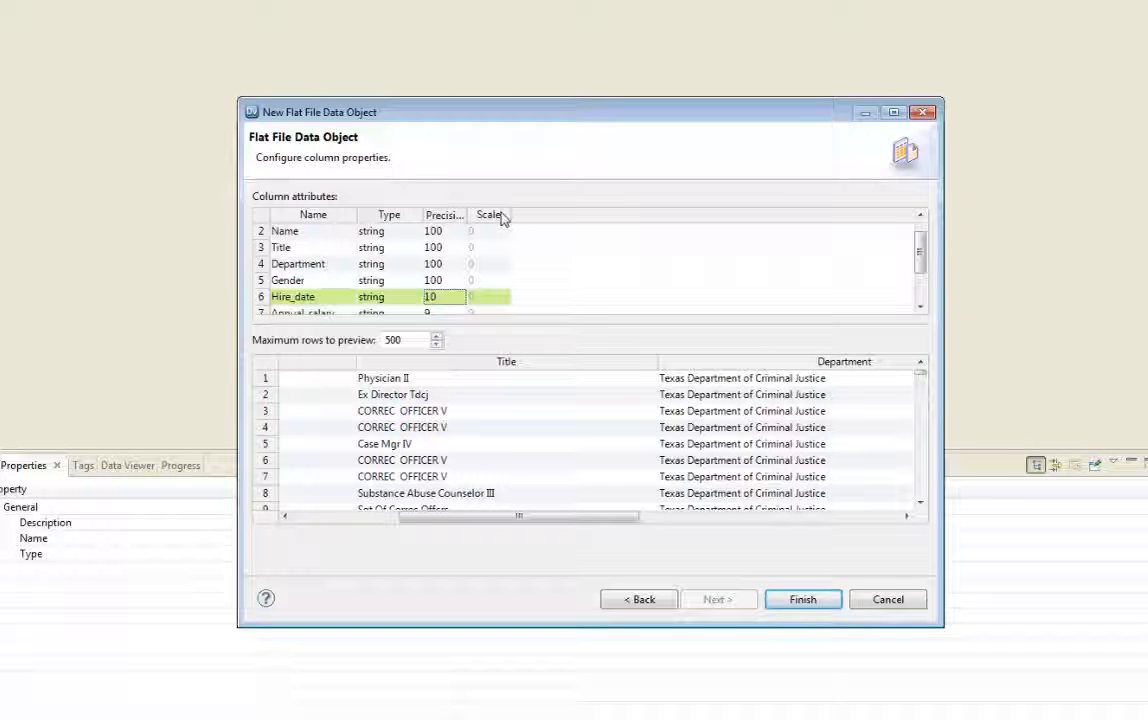
- Check the Hire_date values in the preview and set that column's type to datetime
{"action": "key", "text": "Left"}
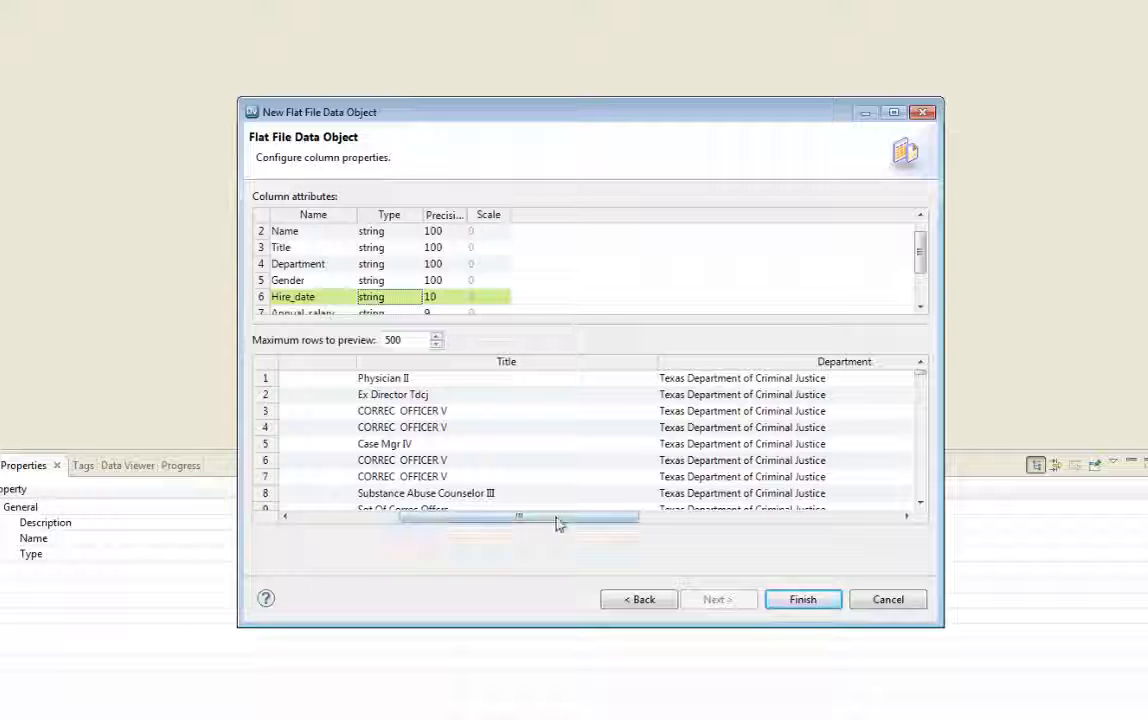
{"action": "left_click_drag", "start_coordinate": [556, 518], "coordinate": [728, 537]}
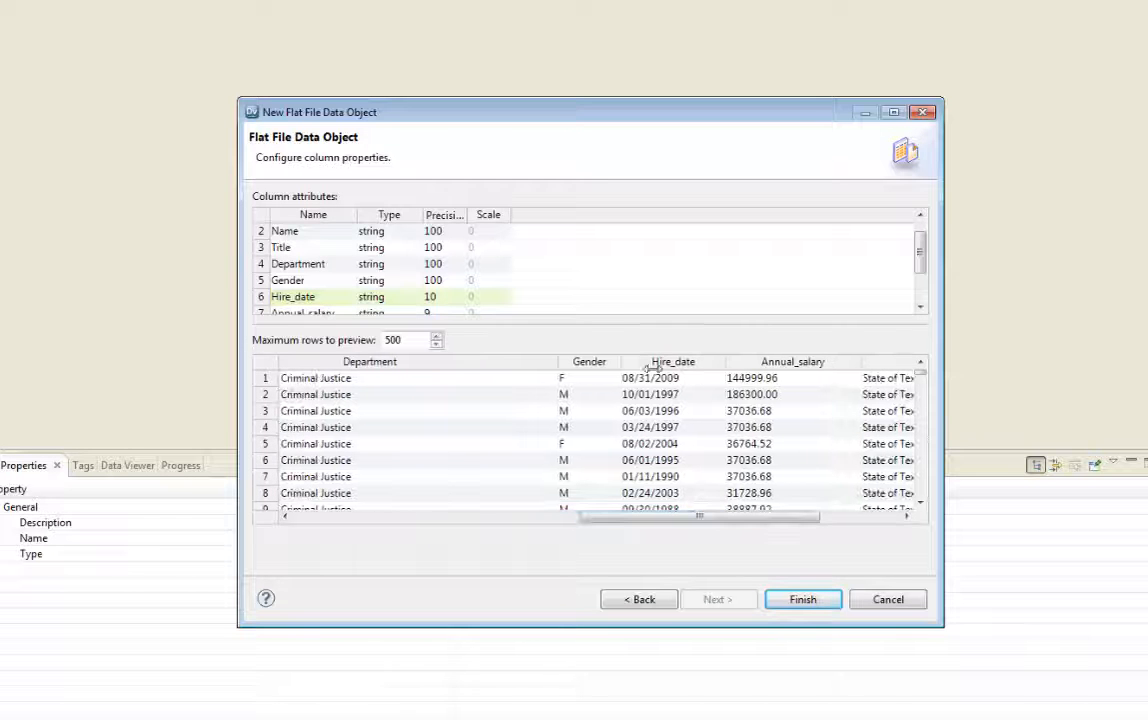
{"action": "left_click", "coordinate": [400, 297]}
{"action": "left_click", "coordinate": [416, 298]}
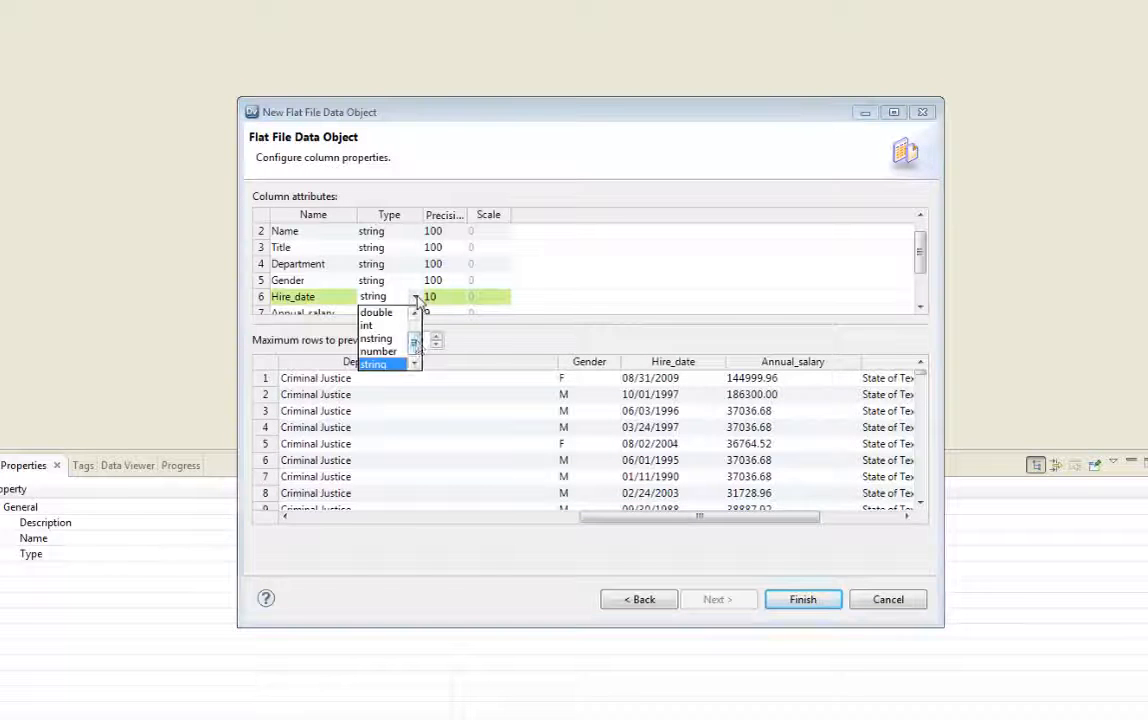
{"action": "scroll", "coordinate": [400, 336], "scroll_direction": "up", "scroll_amount": 2}
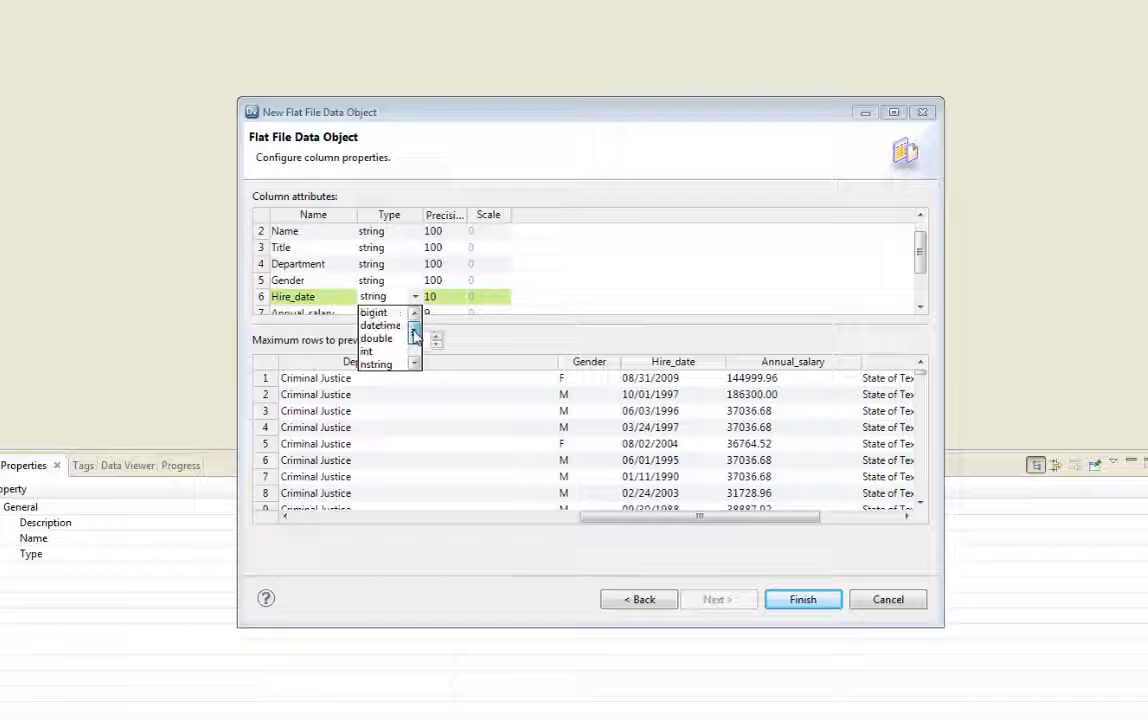
{"action": "left_click", "coordinate": [380, 325]}
- Set the precision of the Annual_salary, Entity and Entity_Type columns to 100 and finish creating the flat file data object
{"action": "left_click", "coordinate": [428, 311]}
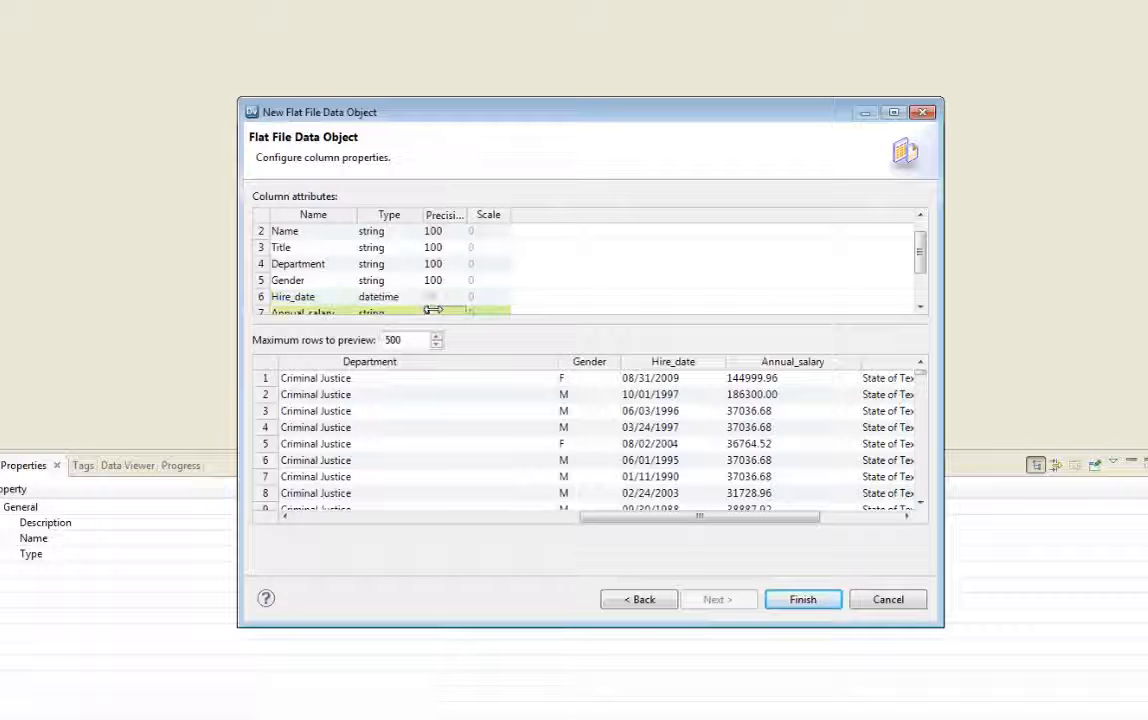
{"action": "scroll", "coordinate": [827, 245], "scroll_direction": "down", "scroll_amount": 1}
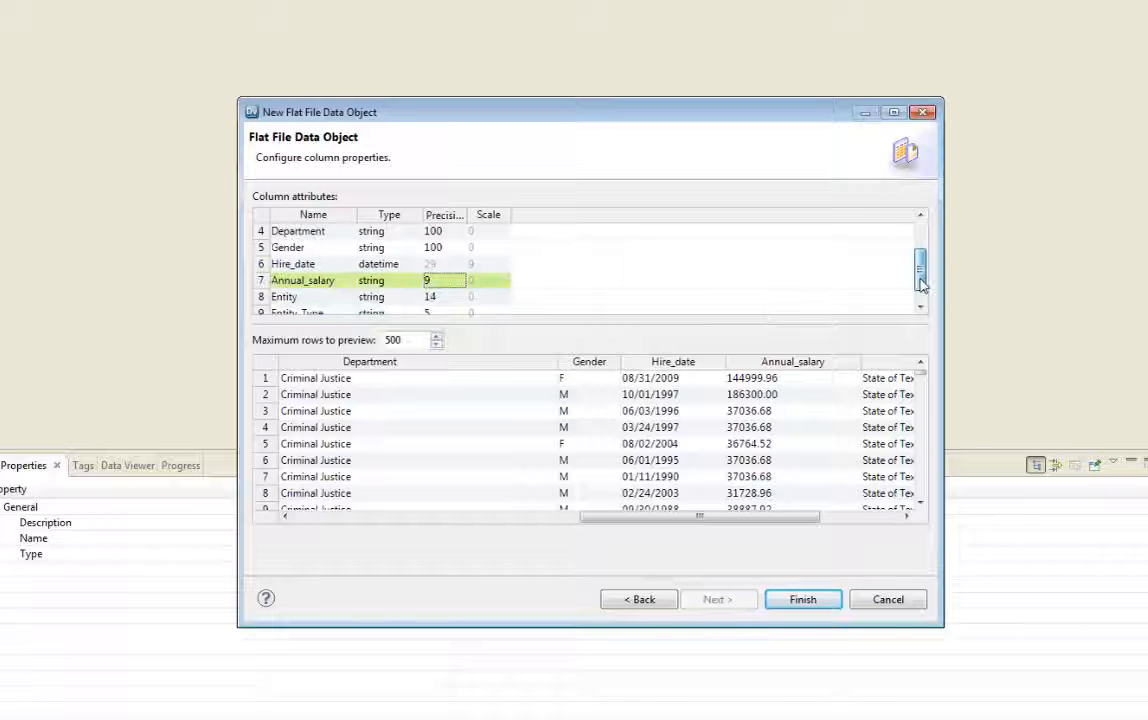
{"action": "left_click", "coordinate": [441, 284]}
{"action": "type", "text": "1000"}
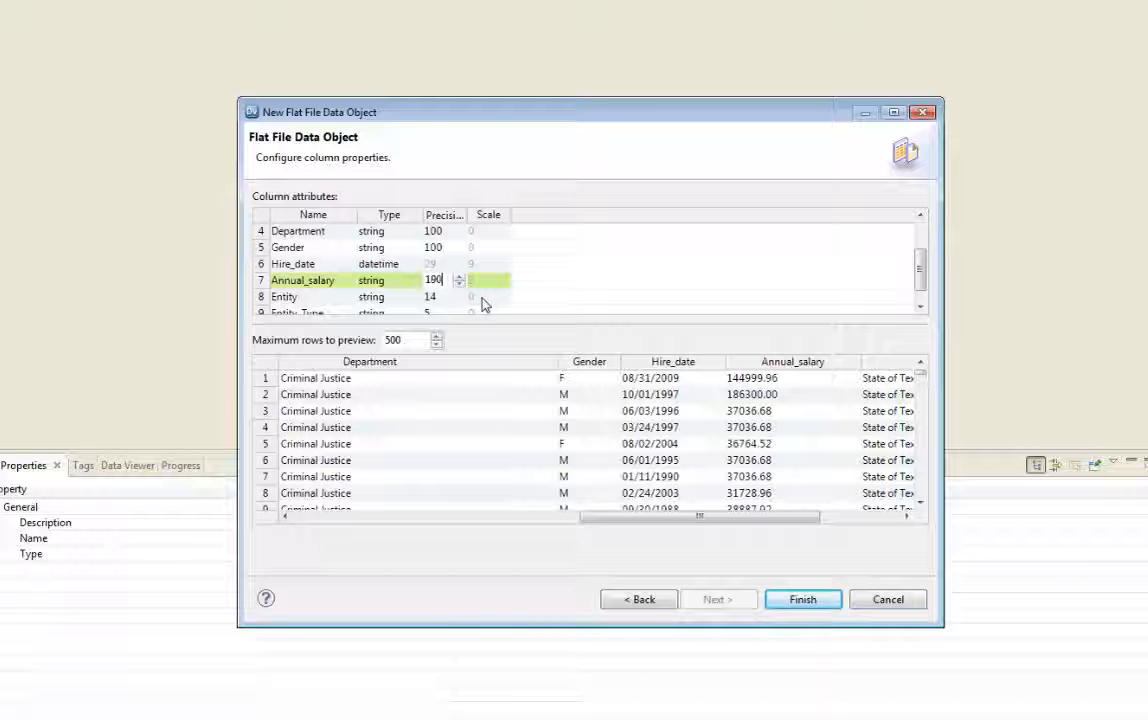
{"action": "key", "text": "Down"}
{"action": "type", "text": "100"}
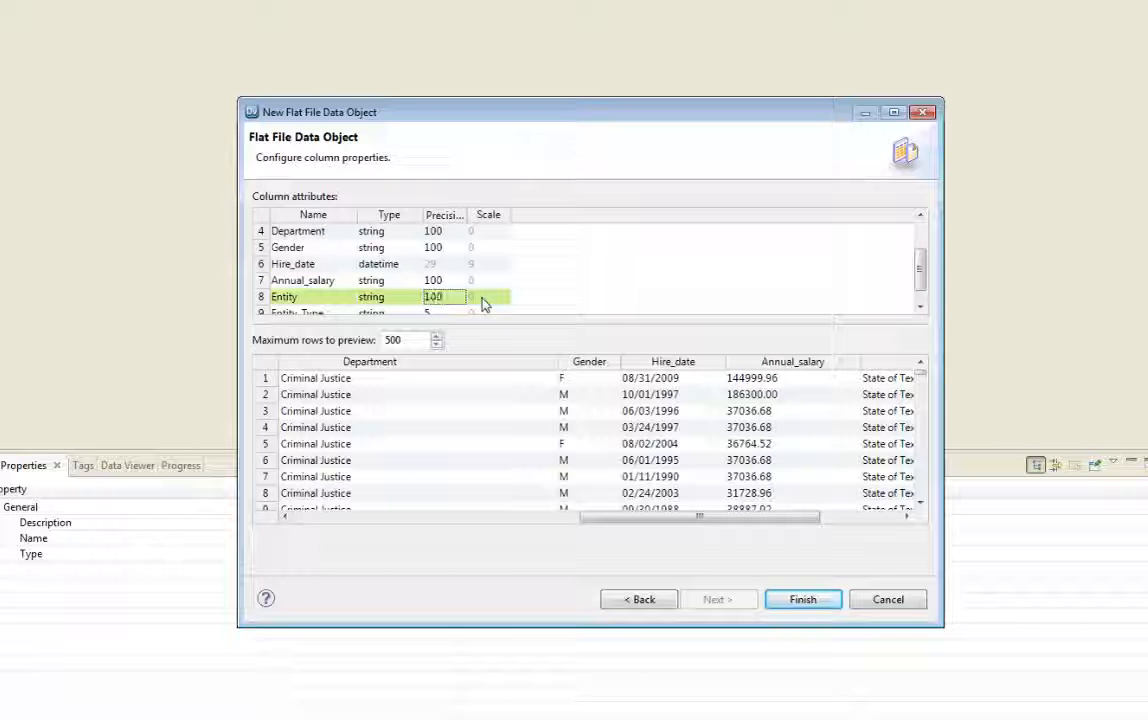
{"action": "key", "text": "Down"}
{"action": "type", "text": "100"}
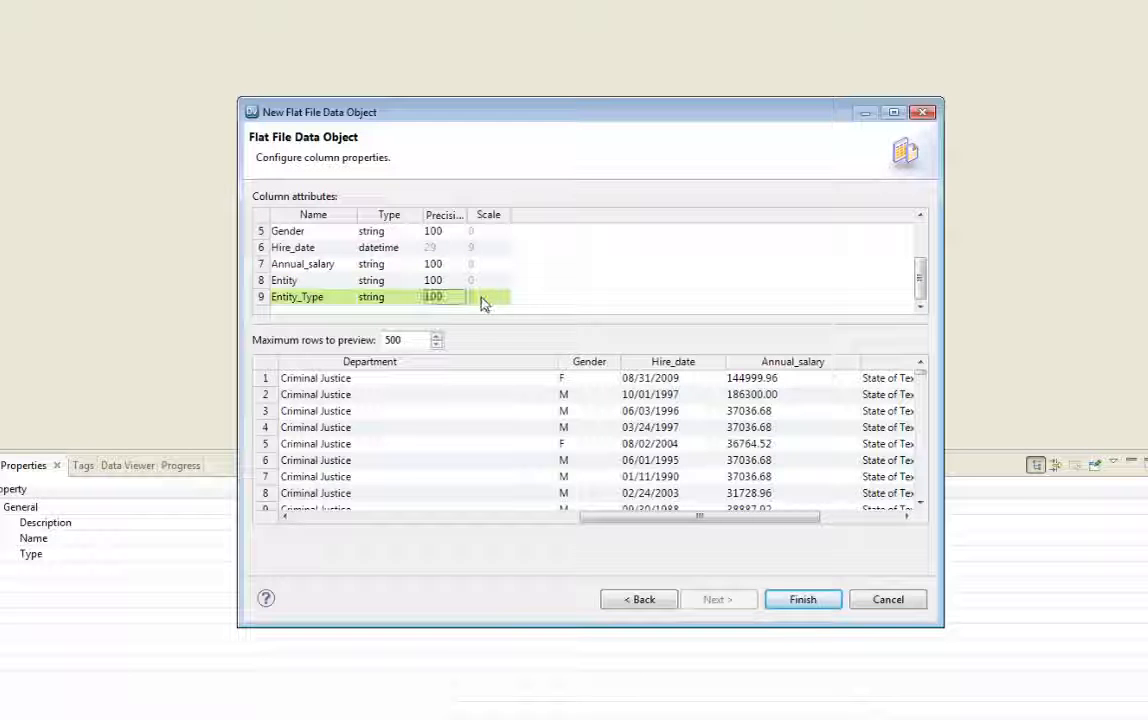
{"action": "left_click", "coordinate": [804, 600]}
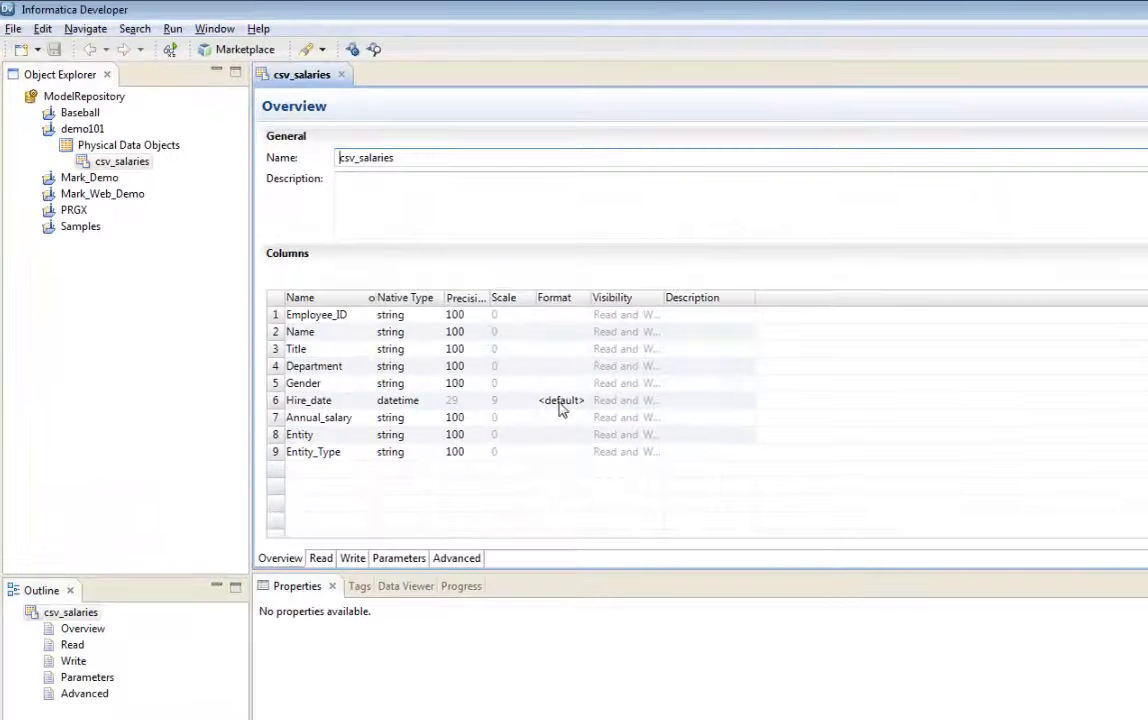
- Give the Hire_date column the custom datetime format MM/DD/YYYY and save the csv_salaries data object
{"action": "left_click", "coordinate": [560, 402]}
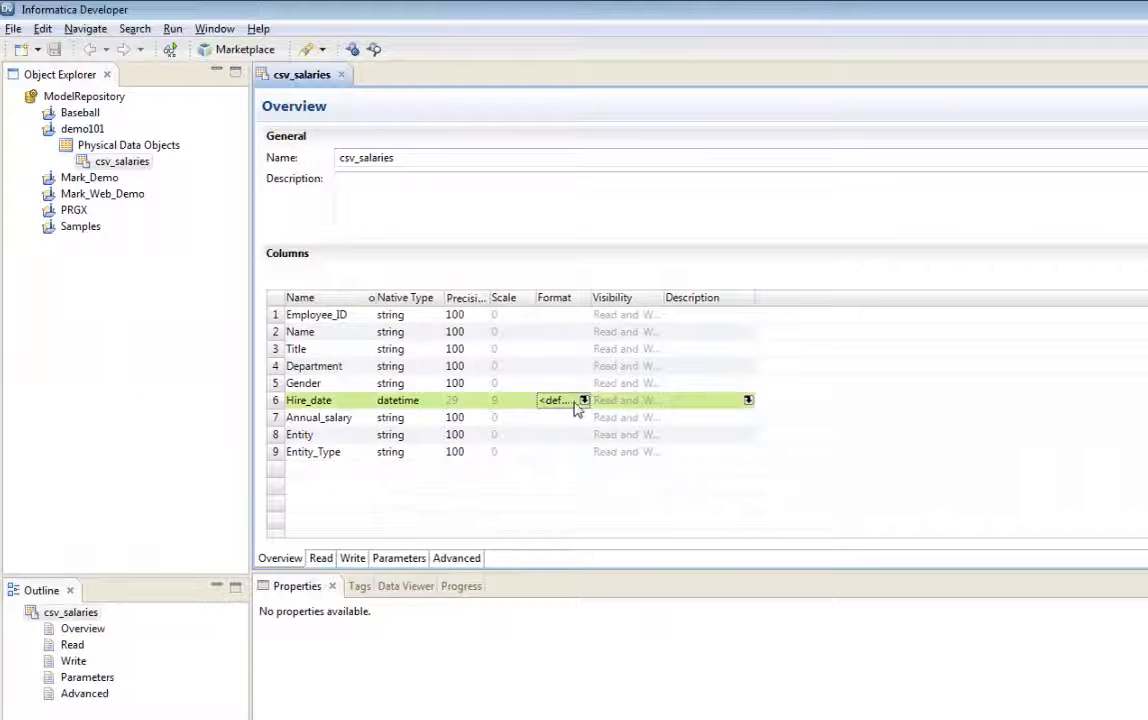
{"action": "left_click", "coordinate": [585, 400]}
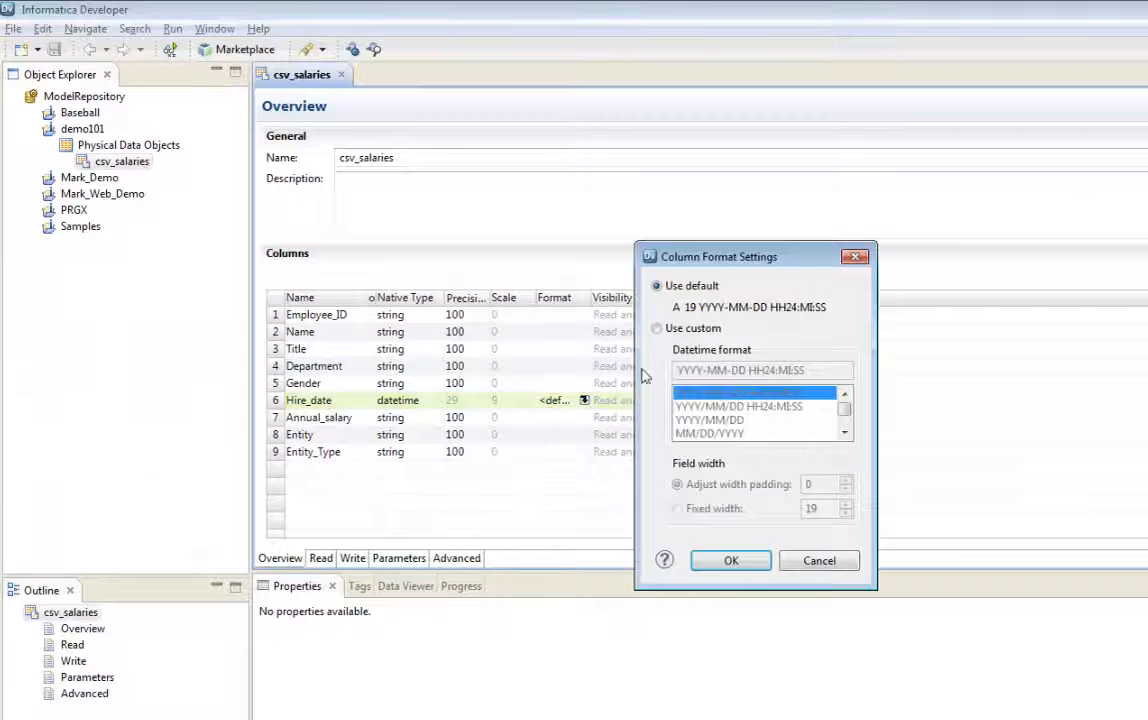
{"action": "left_click", "coordinate": [657, 328]}
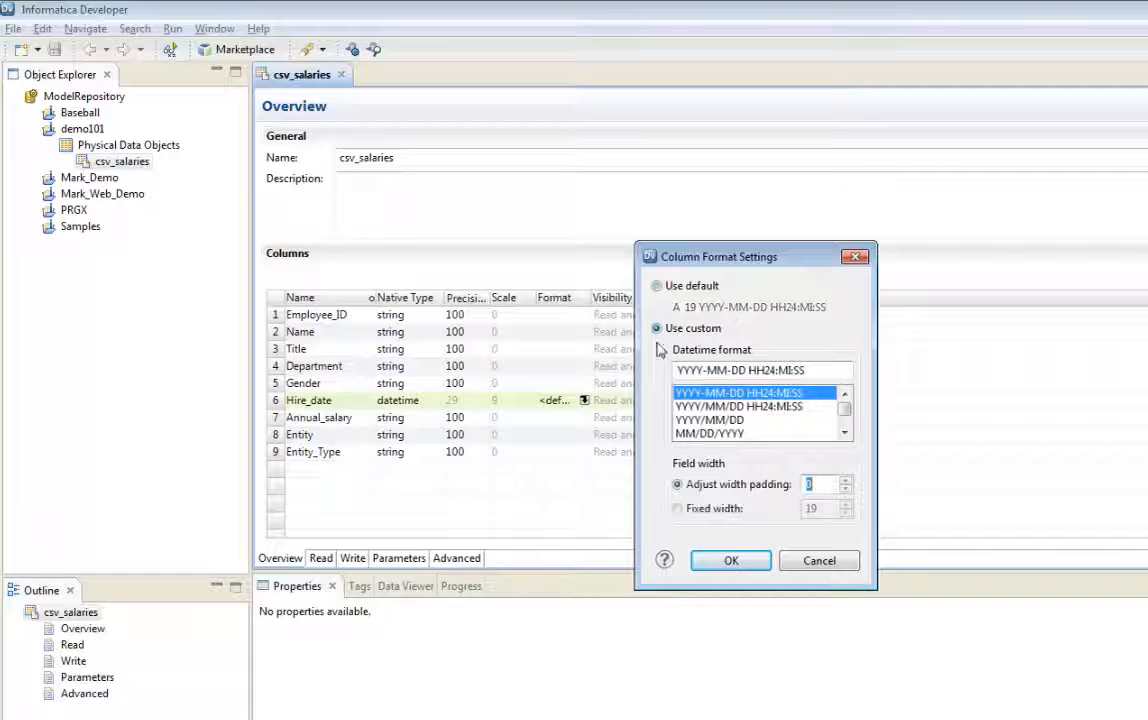
{"action": "left_click", "coordinate": [694, 434]}
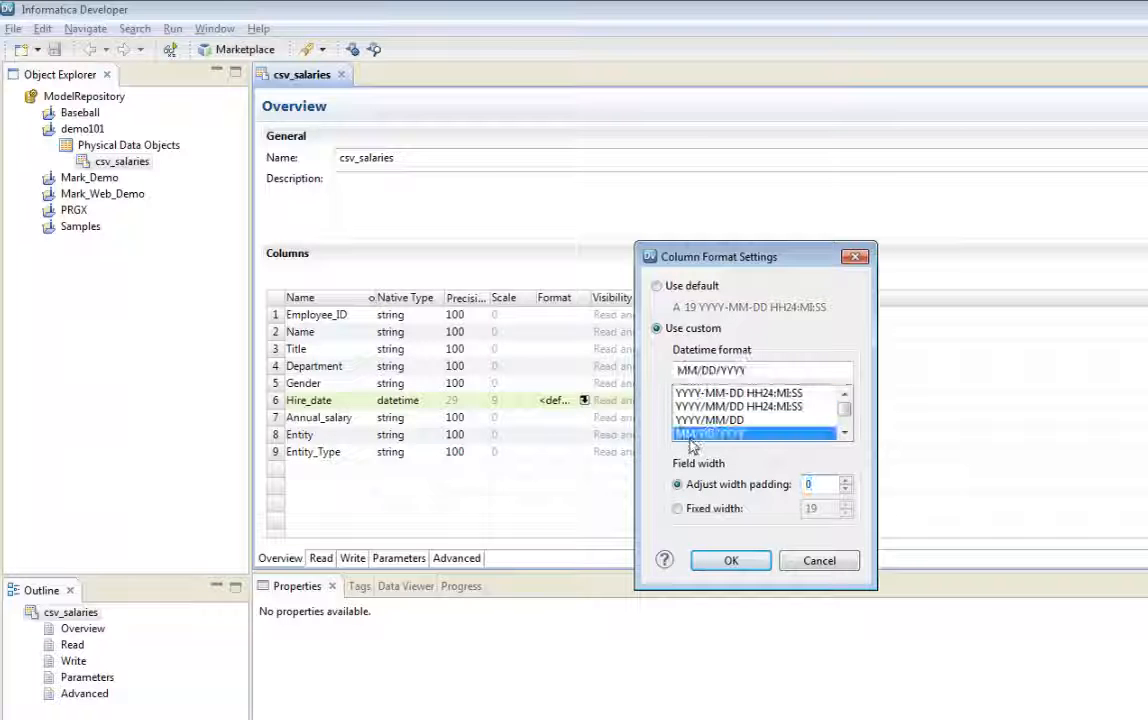
{"action": "left_click", "coordinate": [731, 561]}
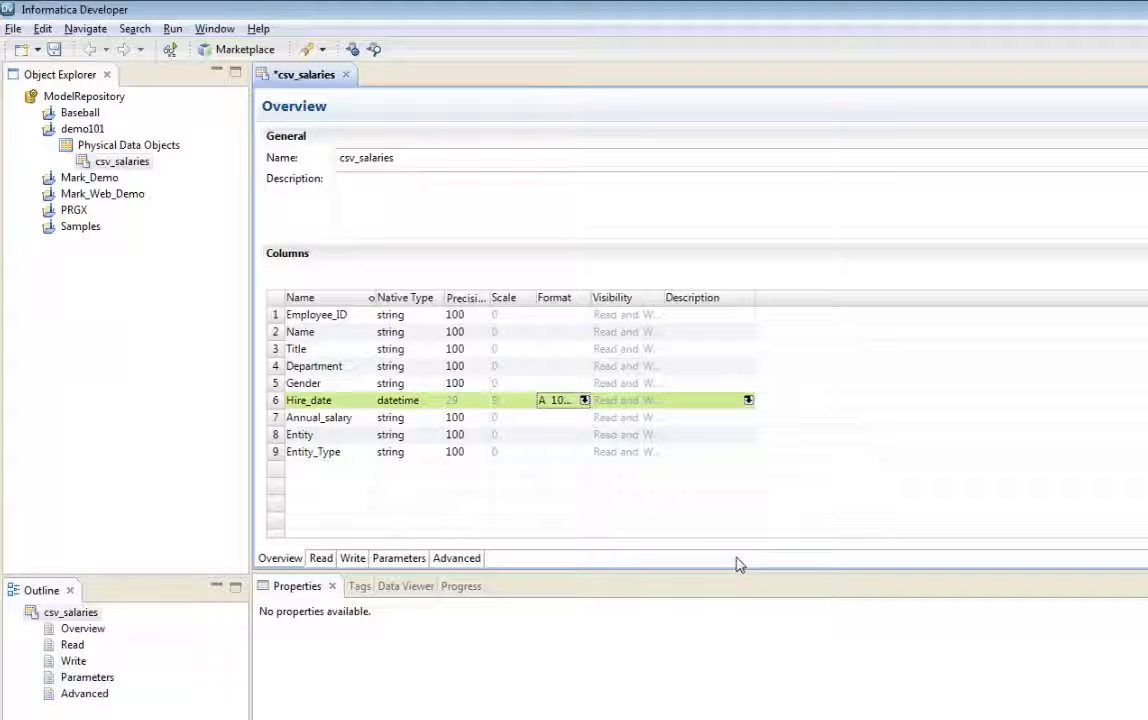
{"action": "left_click", "coordinate": [54, 49]}
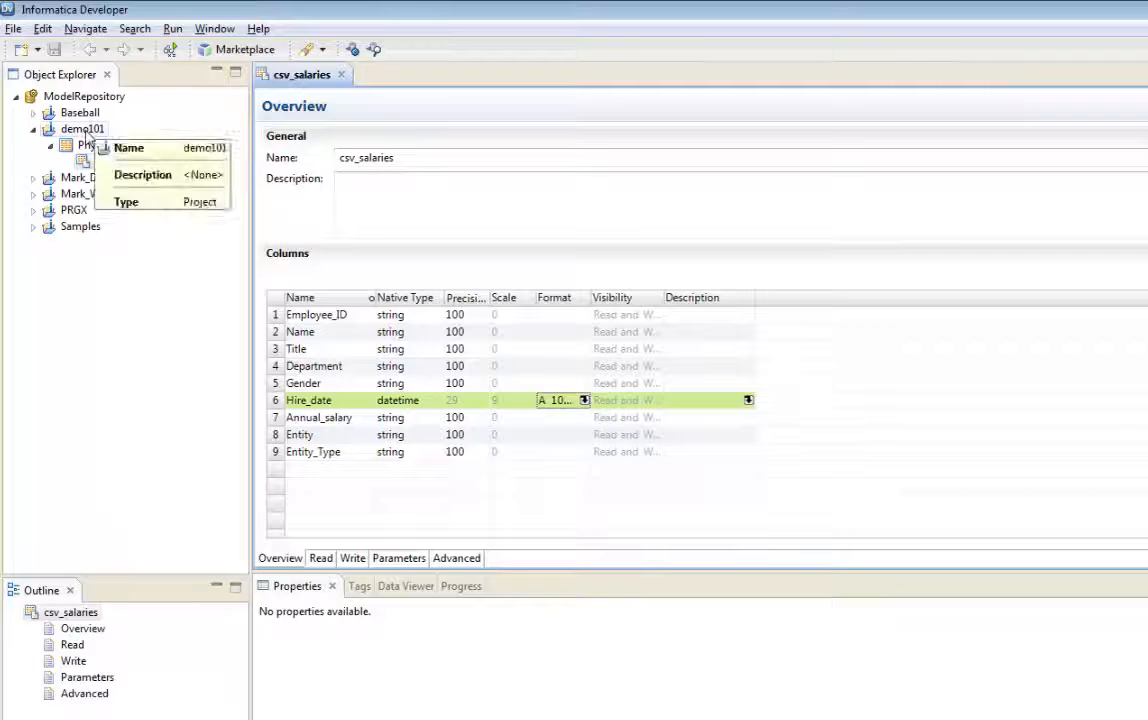
- Examine the run-time properties of the Output transformation in the Read view of csv_salaries, including the source file name and directory
{"action": "left_click", "coordinate": [122, 161]}
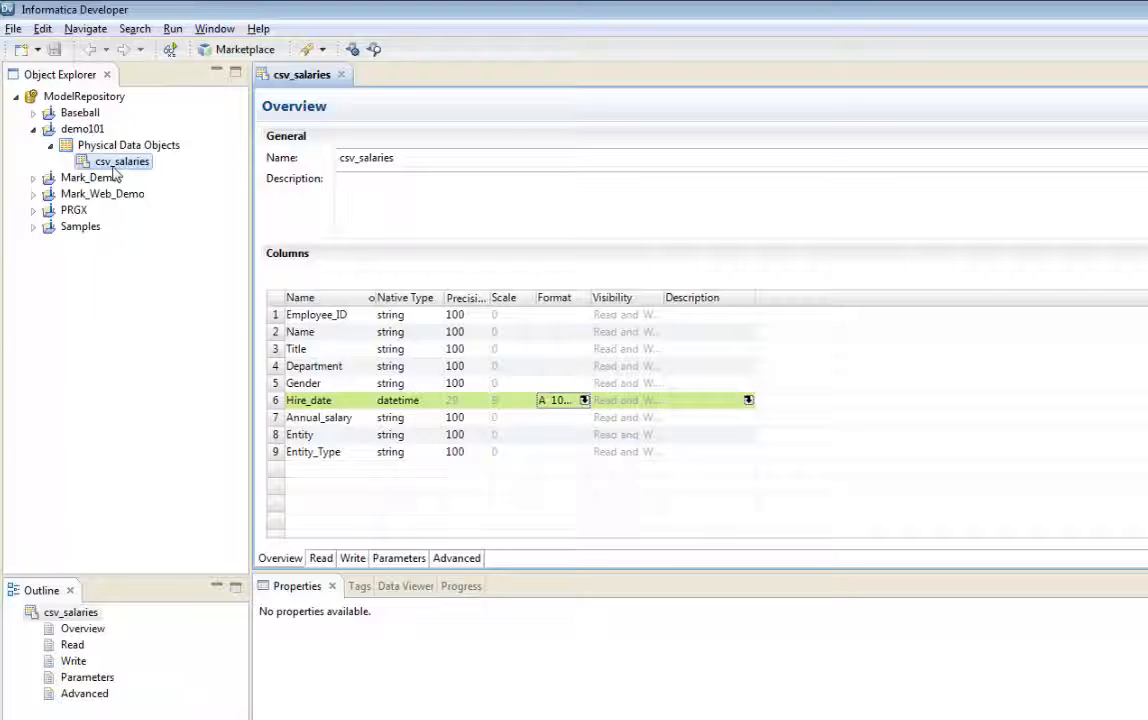
{"action": "mouse_move", "coordinate": [126, 172]}
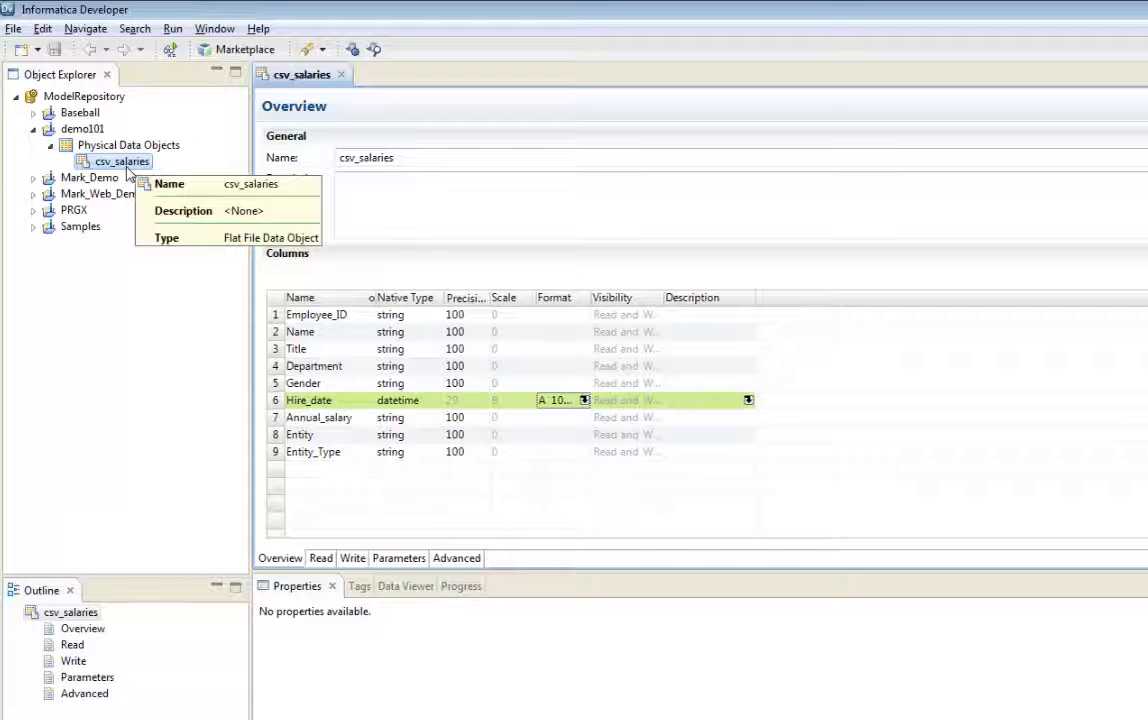
{"action": "left_click", "coordinate": [320, 560]}
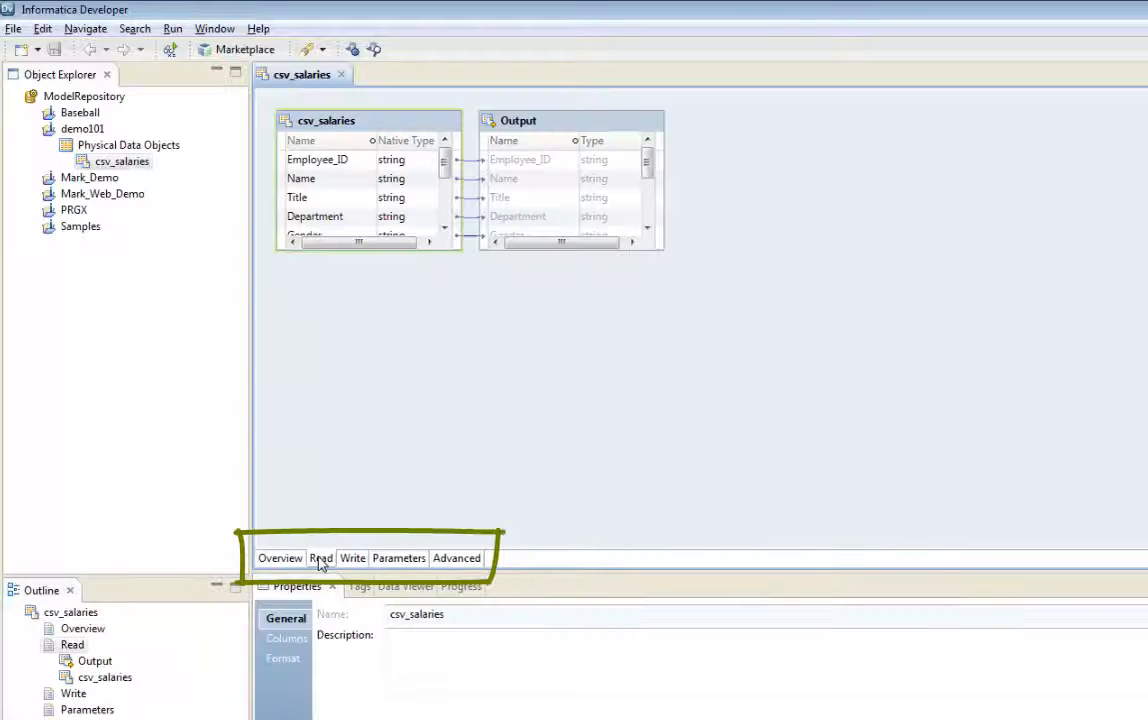
{"action": "left_click", "coordinate": [577, 124]}
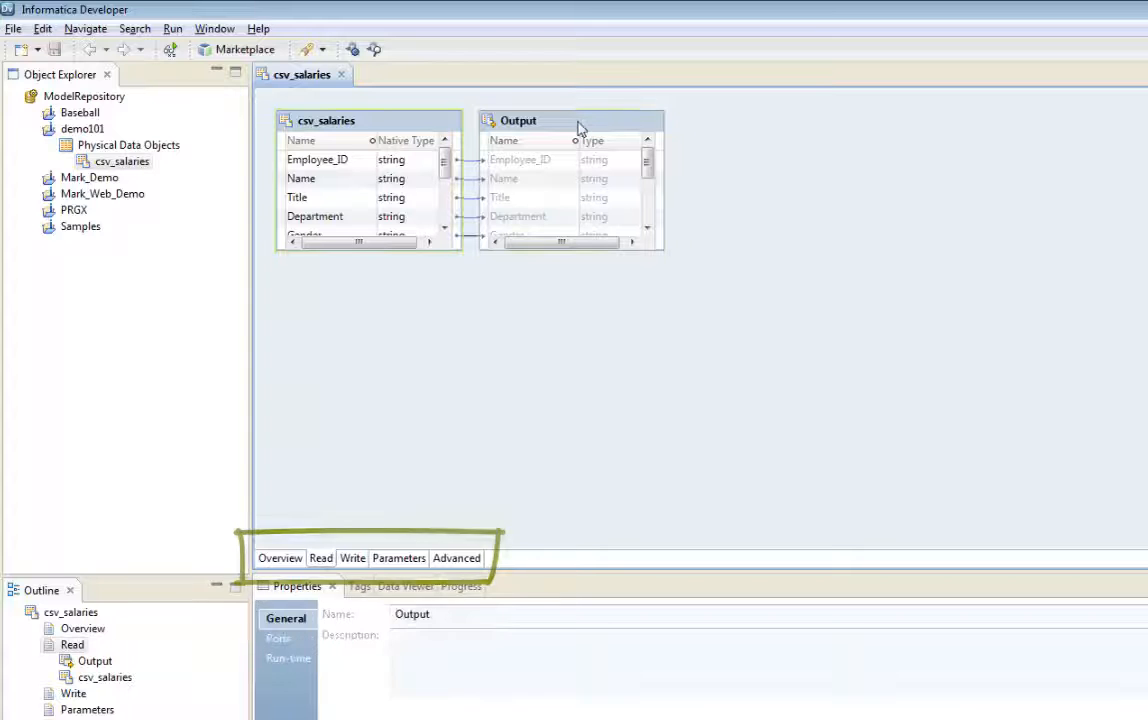
{"action": "left_click", "coordinate": [284, 658]}
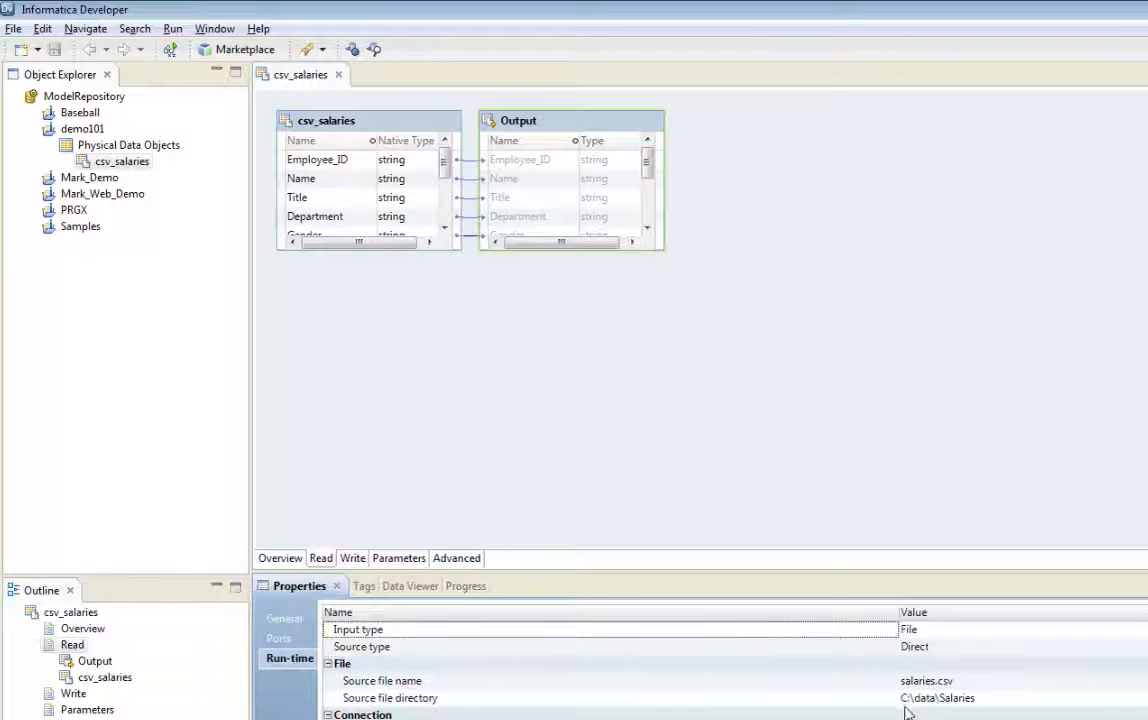